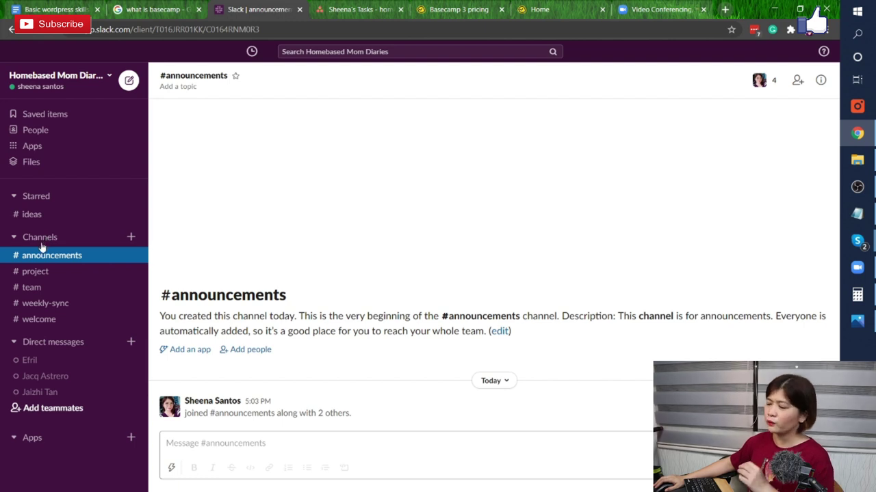
# - Create a public channel named salary in the Slack workspace and skip adding people to it
pyautogui.click(20, 274)
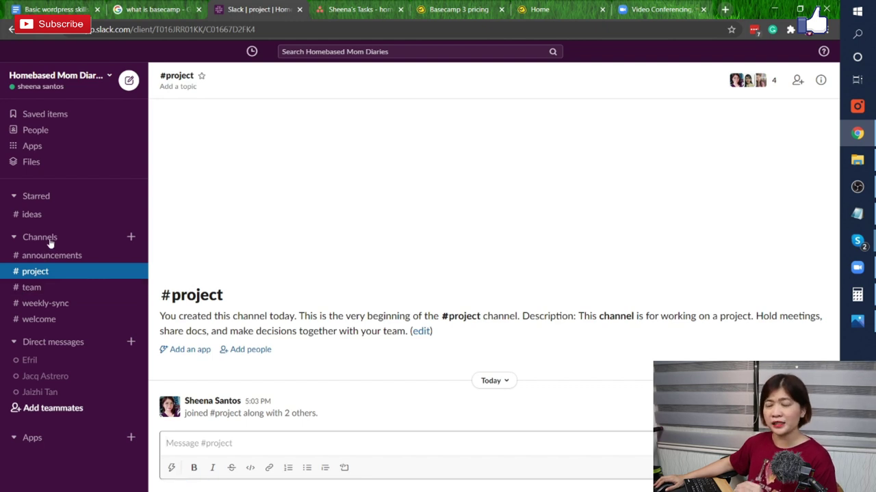
pyautogui.click(131, 237)
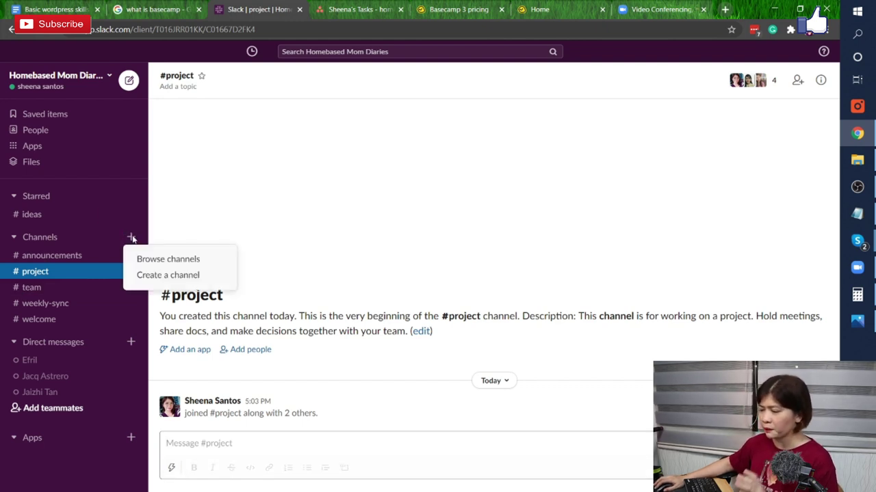
pyautogui.click(159, 275)
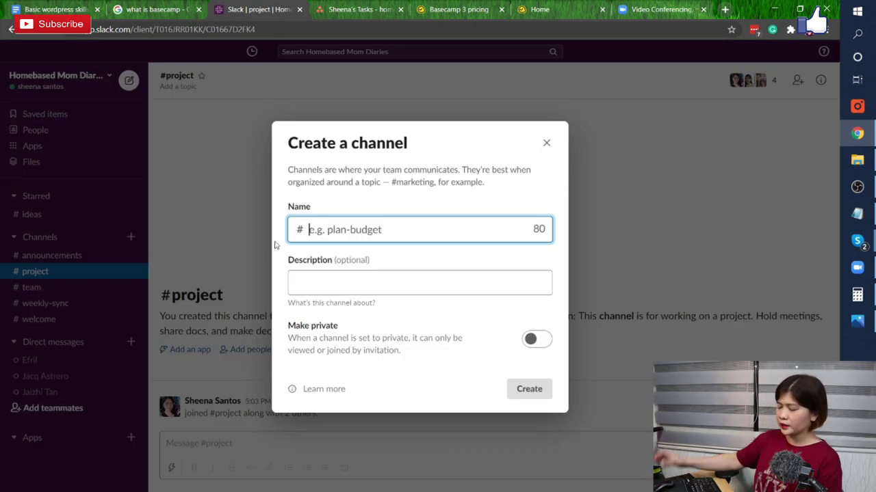
pyautogui.write('salary')
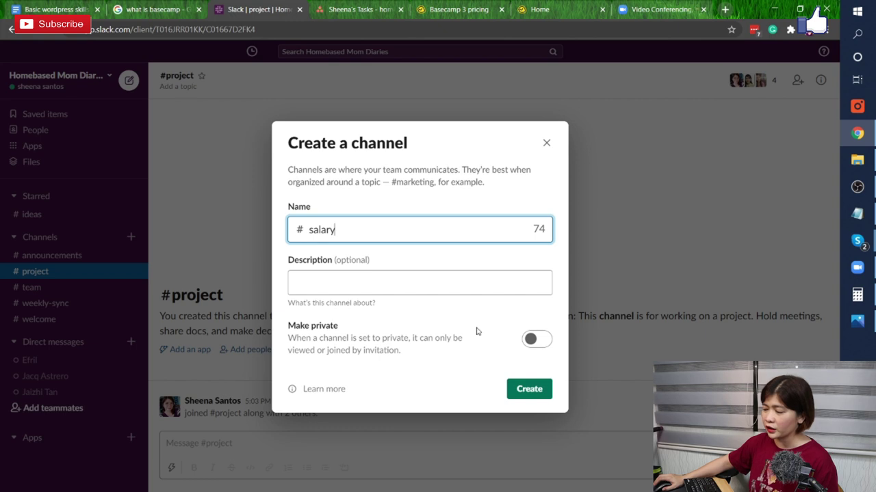
pyautogui.click(534, 392)
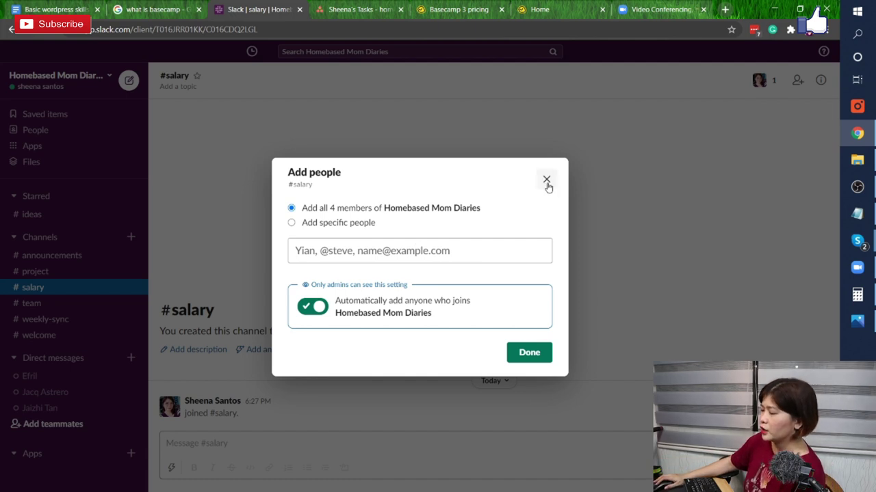
pyautogui.click(357, 254)
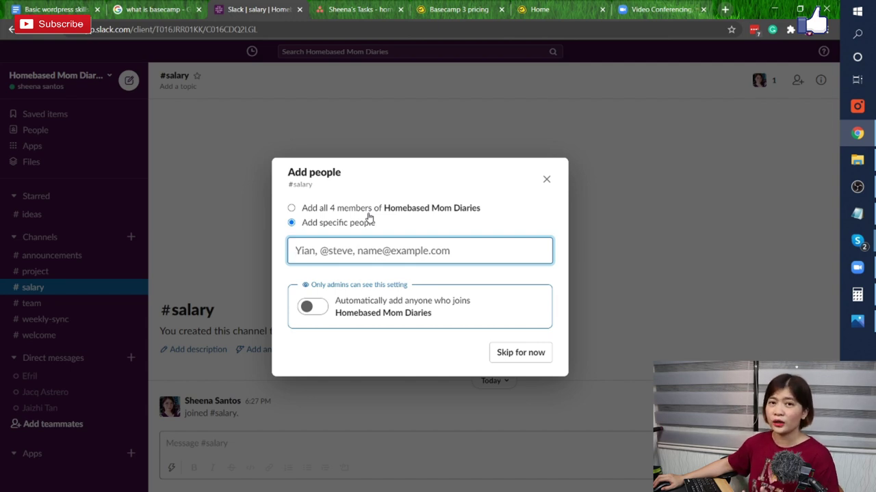
pyautogui.click(537, 357)
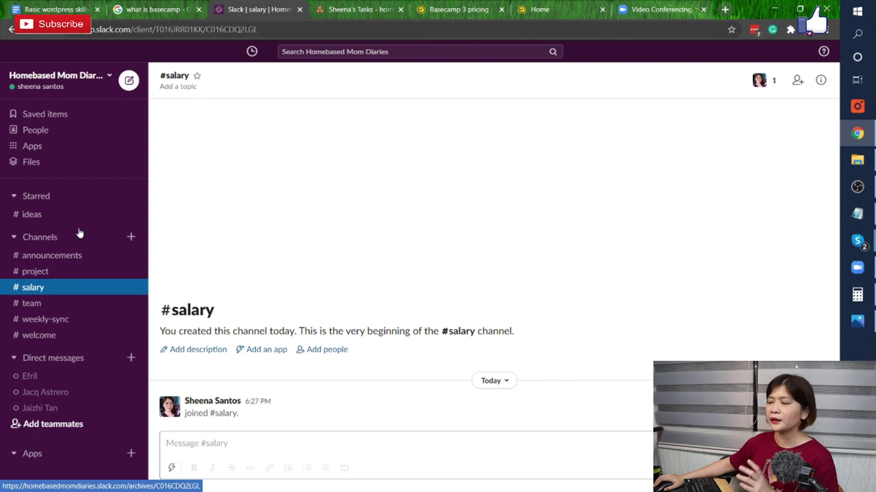
# - Copy the workspace's shareable invite link from the people invitation form and close the form
pyautogui.click(36, 130)
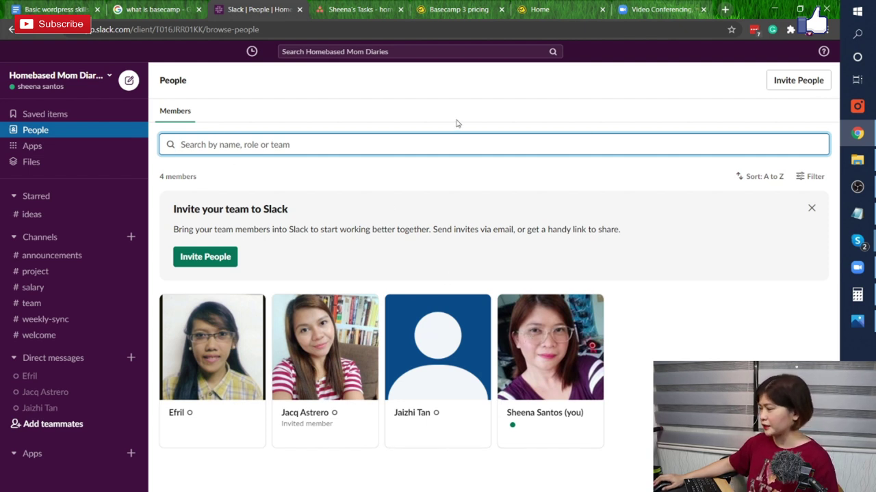
pyautogui.click(799, 80)
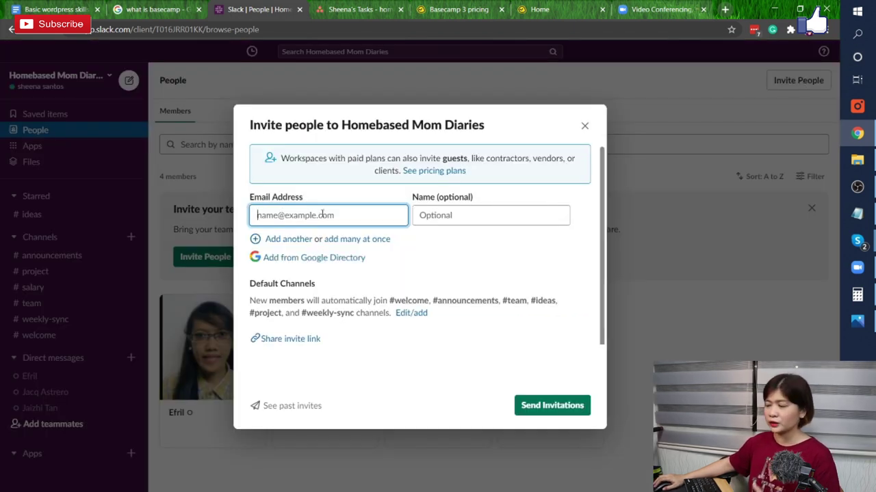
pyautogui.click(451, 217)
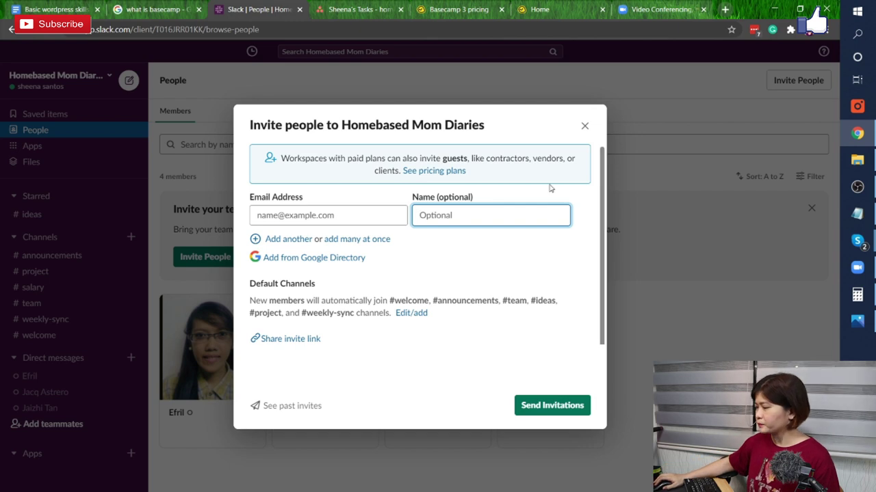
pyautogui.click(280, 341)
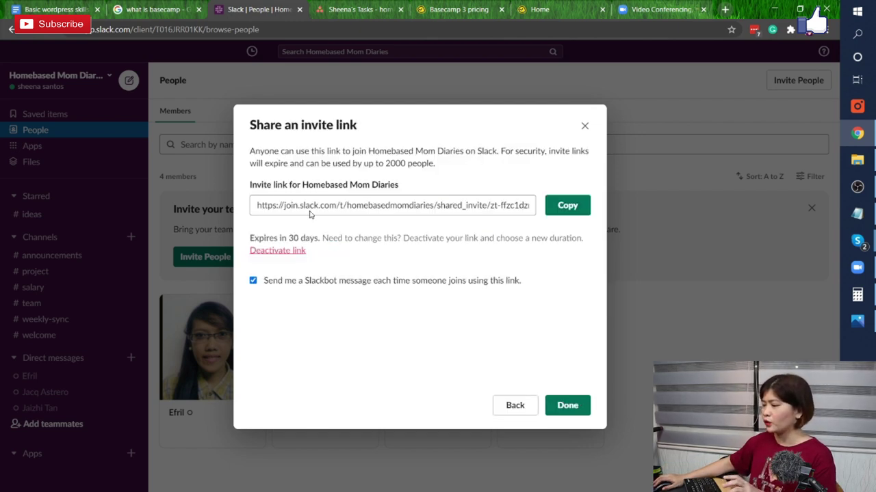
pyautogui.click(581, 205)
pyautogui.click(586, 127)
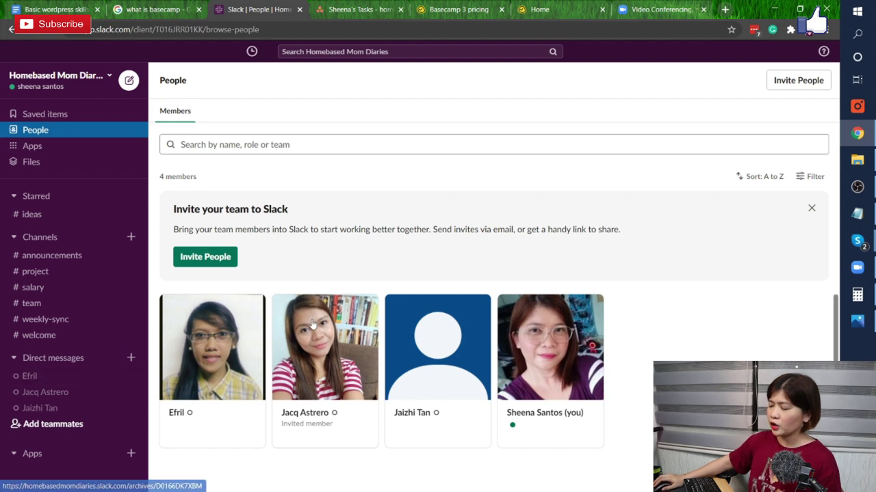
# - Open the direct message conversation with the first listed teammate and place the cursor in its message field
pyautogui.click(26, 376)
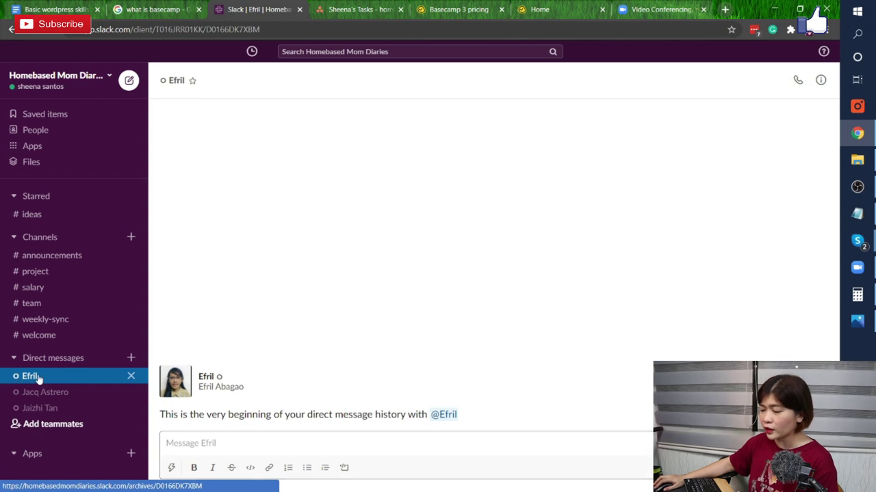
pyautogui.click(191, 444)
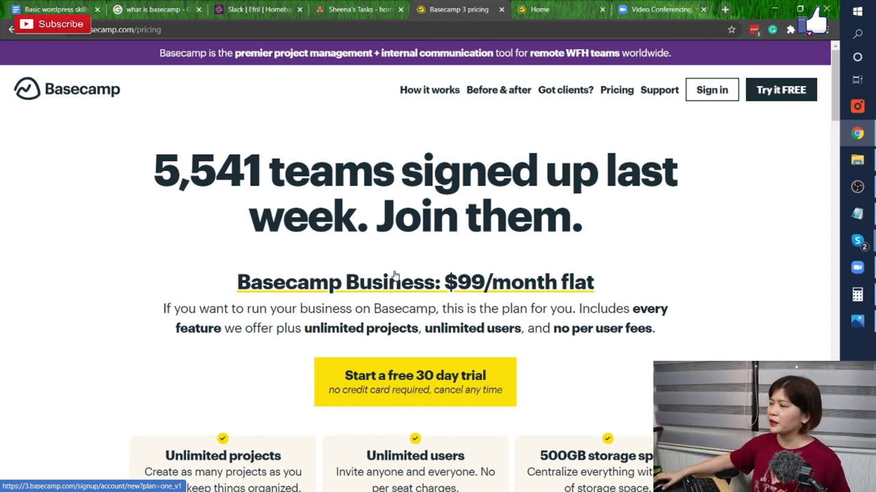
# - Switch to the Basecamp home page, look at the new project form, and open the Sample project
pyautogui.click(537, 10)
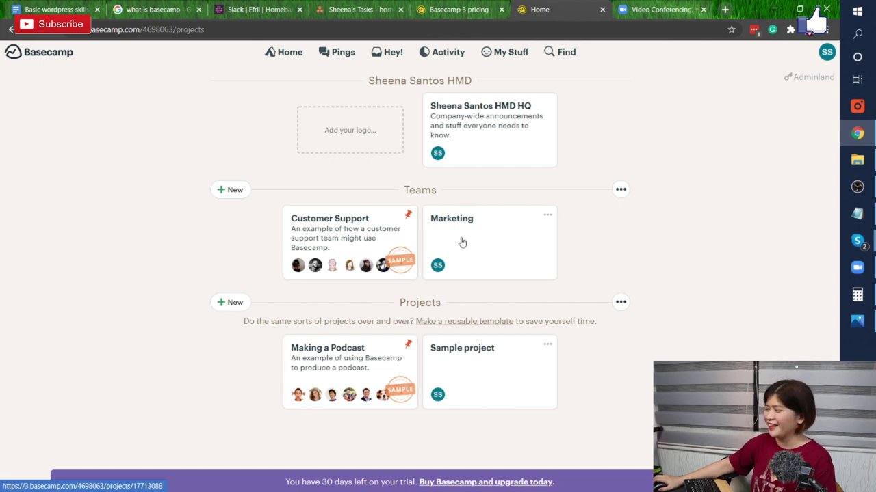
pyautogui.click(234, 303)
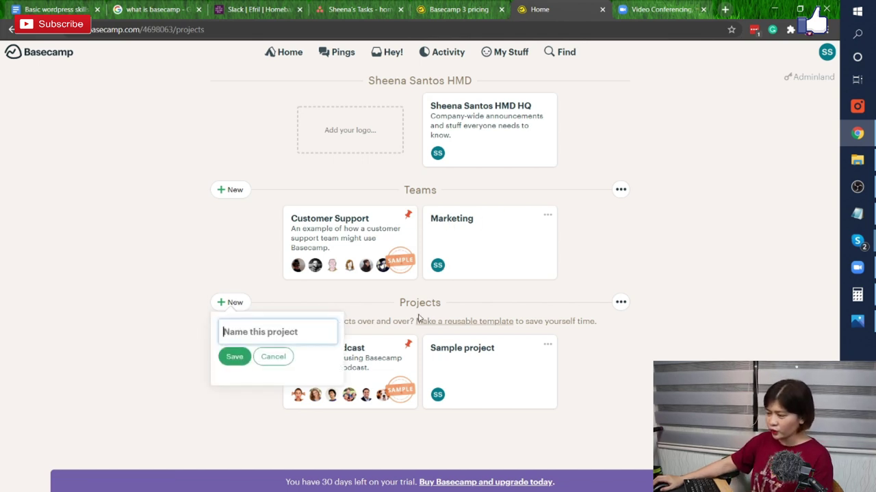
pyautogui.click(326, 338)
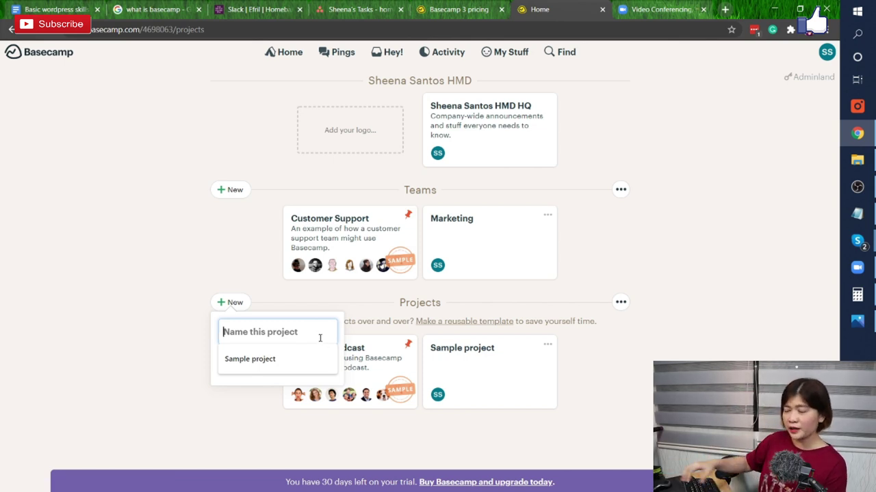
pyautogui.click(467, 382)
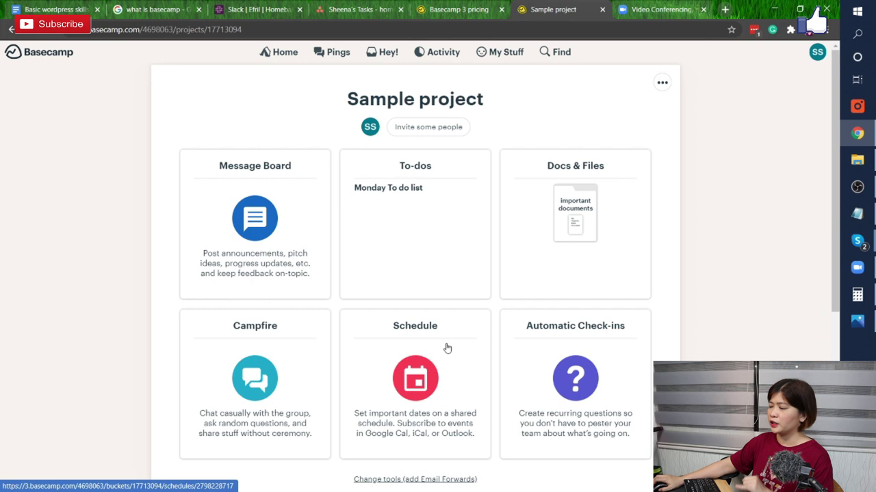
# - Examine the options for adding content to the Sample project's Docs & Files, and cancel the file upload dialog
pyautogui.click(569, 235)
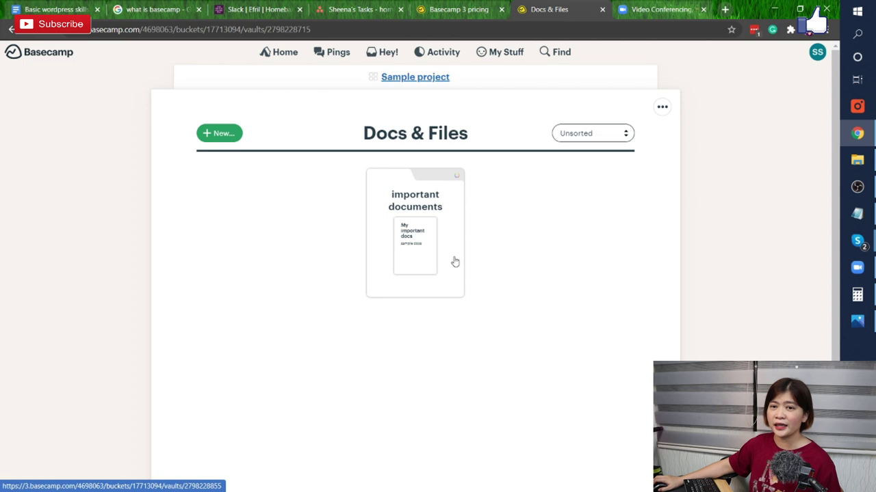
pyautogui.click(224, 133)
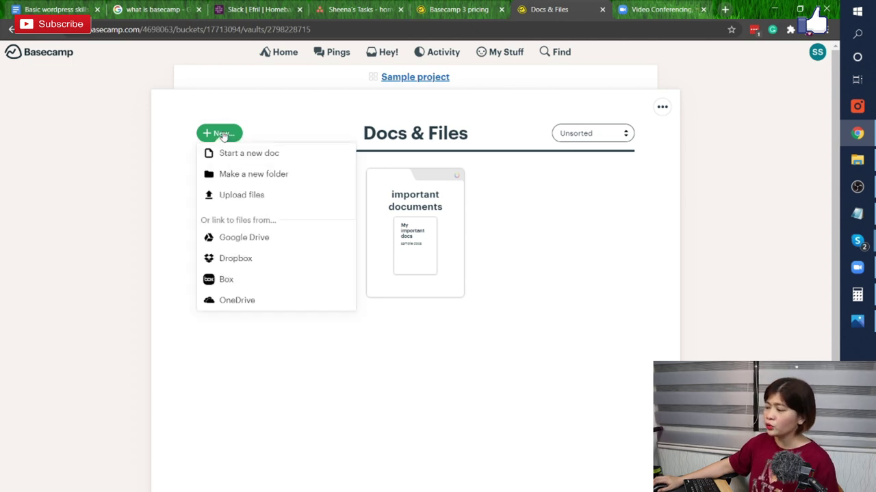
pyautogui.click(258, 197)
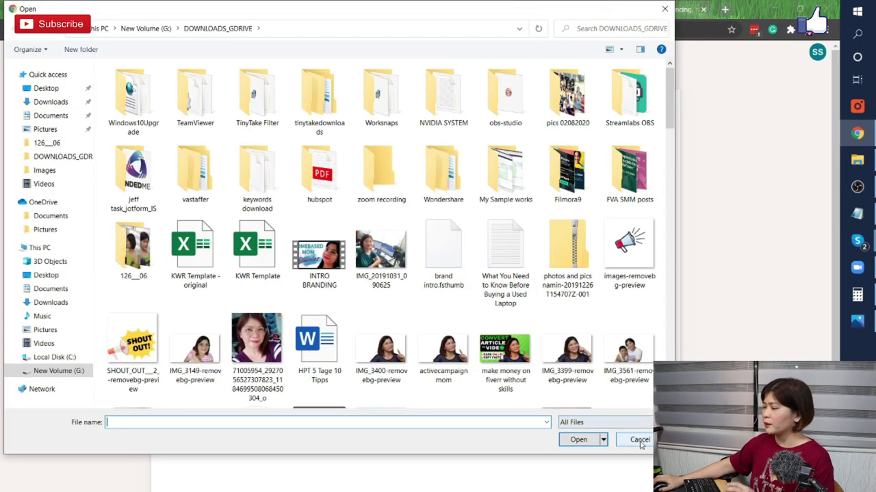
pyautogui.click(639, 442)
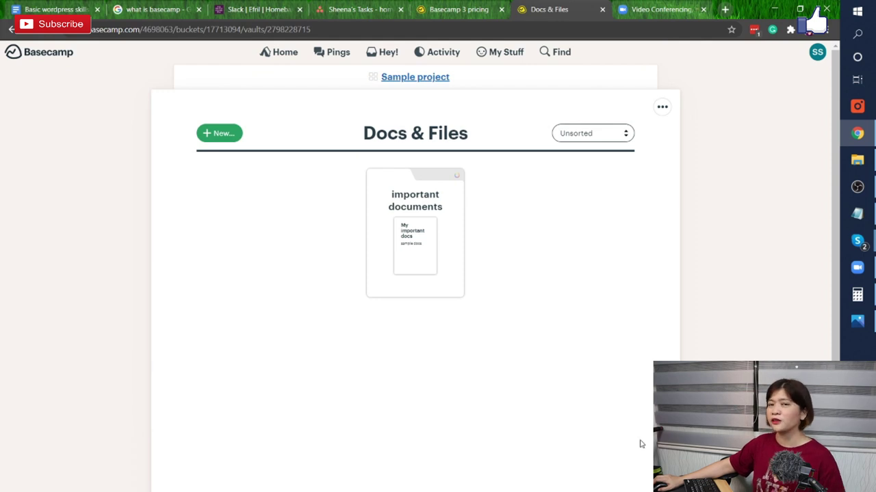
# - Return to the Sample project overview, open its To-dos, and bring up the form for a new list
pyautogui.click(412, 79)
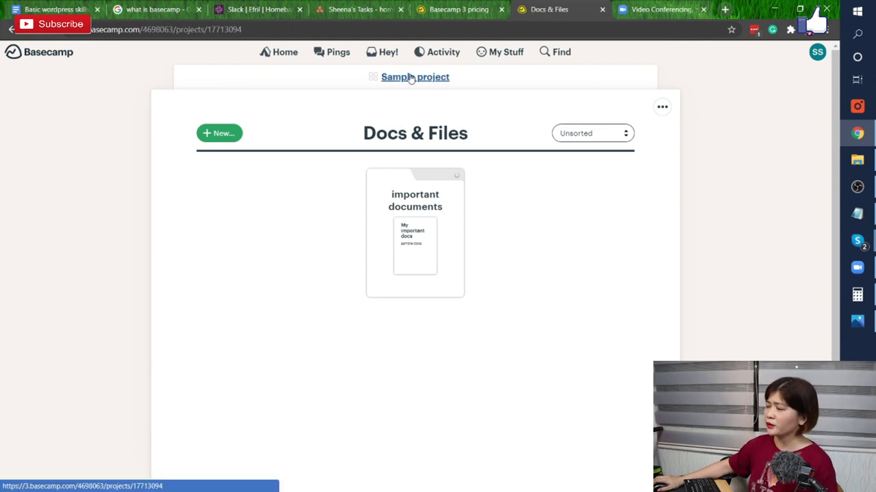
pyautogui.scroll(-3, 528, 297)
pyautogui.scroll(2, 529, 295)
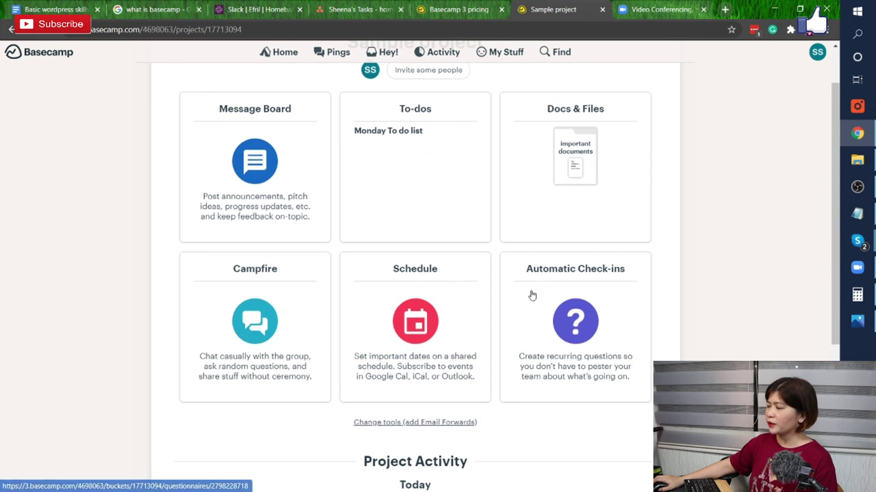
pyautogui.click(414, 172)
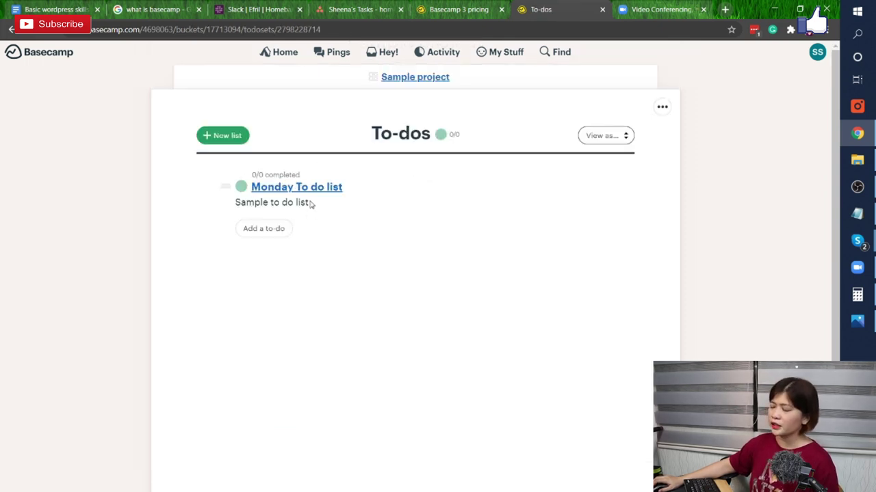
pyautogui.click(224, 137)
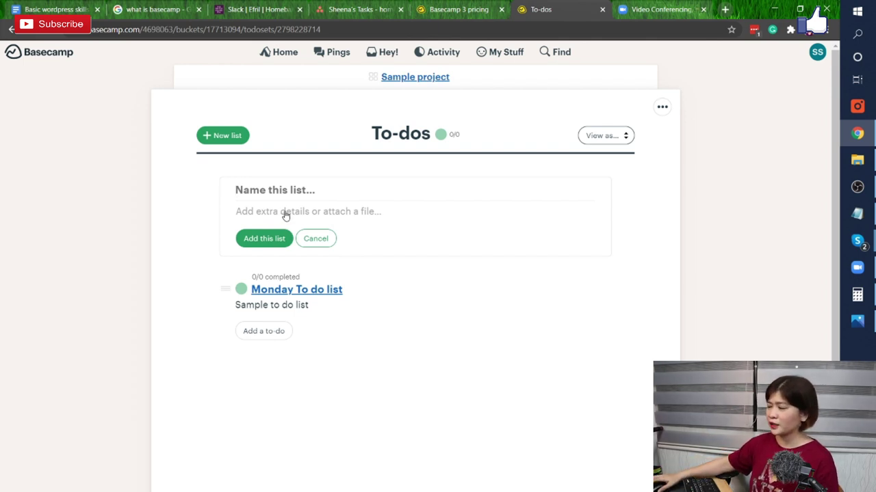
# - Examine the Monday To do list's comment editor and subscriber settings, and return to the Basecamp home page
pyautogui.click(282, 291)
pyautogui.scroll(-1, 356, 246)
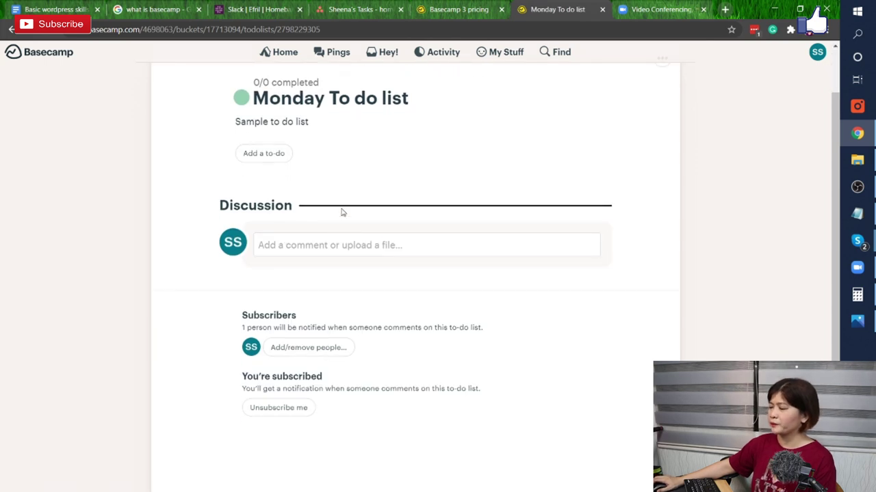
pyautogui.click(344, 246)
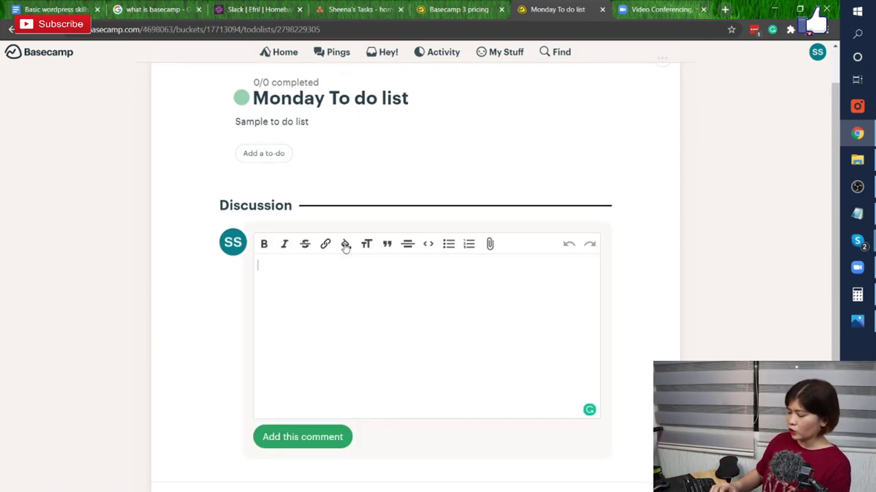
pyautogui.scroll(-2, 328, 236)
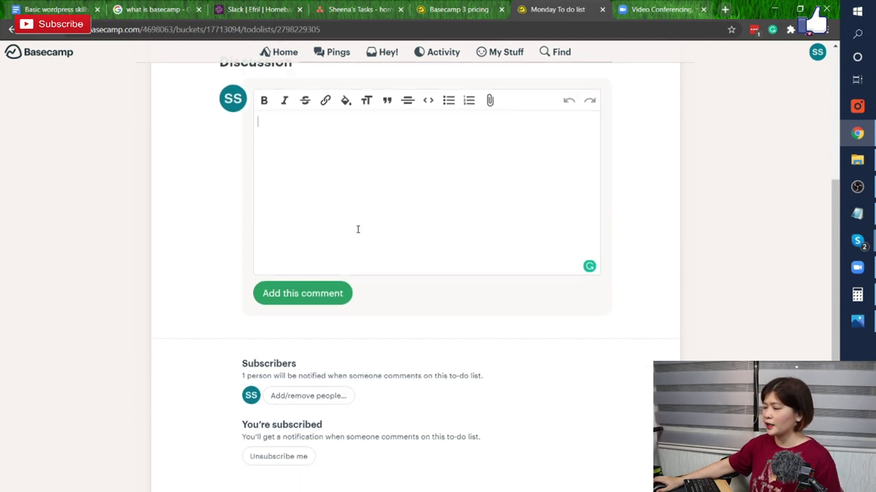
pyautogui.scroll(3, 431, 322)
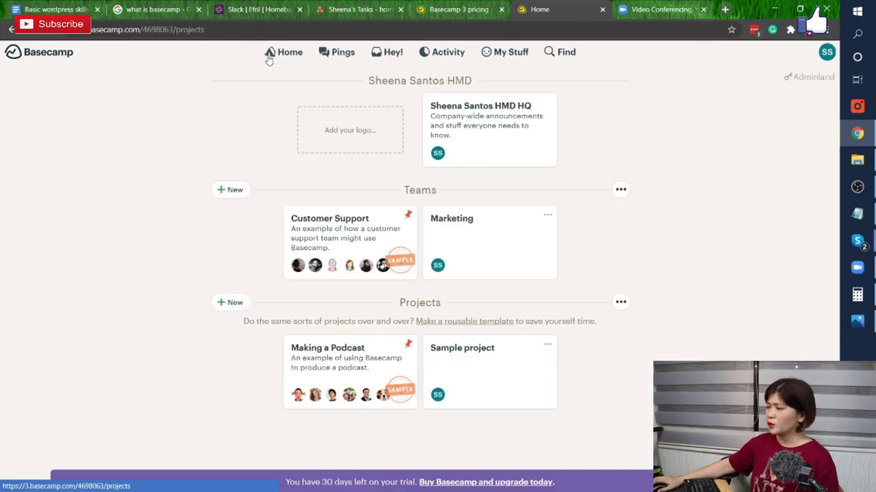
pyautogui.click(268, 55)
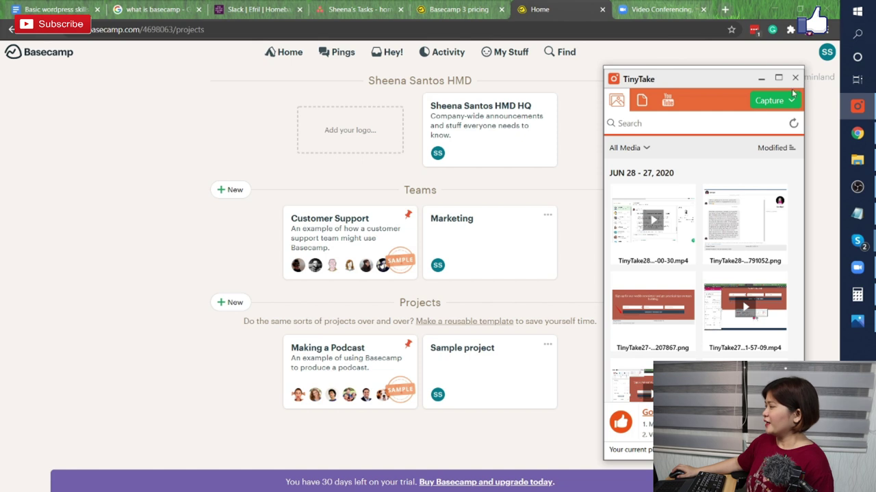
# - View TinyTake's capture options, and open the Sample project's Schedule in Basecamp
pyautogui.click(772, 100)
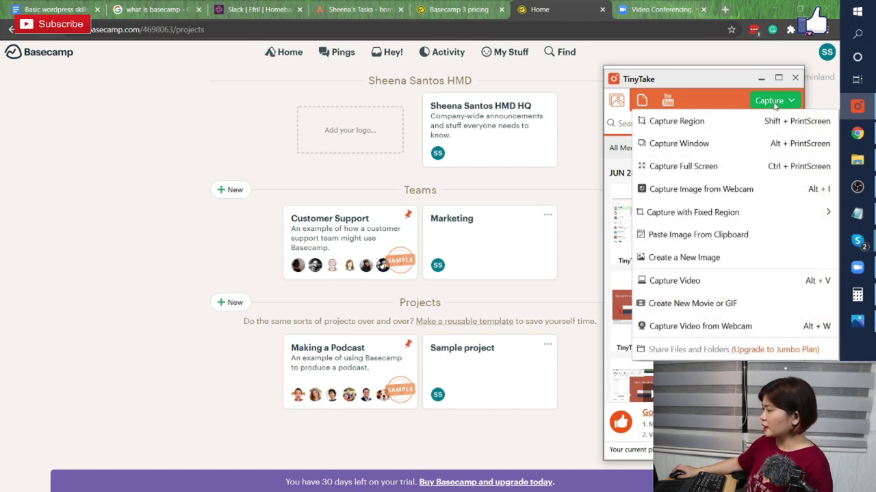
pyautogui.click(459, 353)
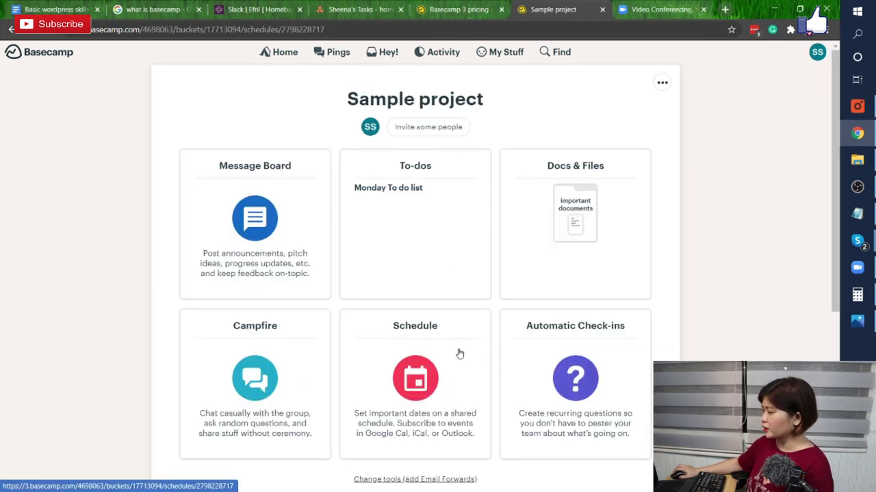
pyautogui.click(459, 354)
# - Capture the region showing the Basecamp Schedule page with TinyTake and quick-save the screenshot online
pyautogui.moveTo(863, 116)
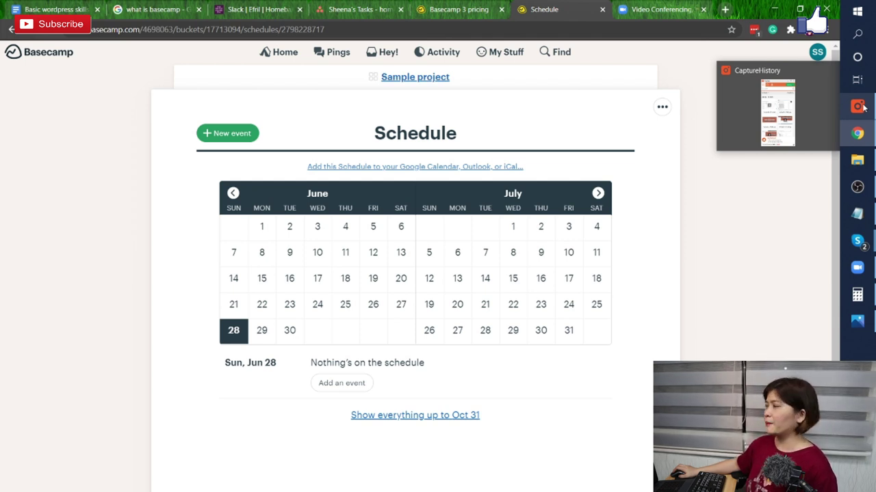
pyautogui.click(835, 103)
pyautogui.click(792, 102)
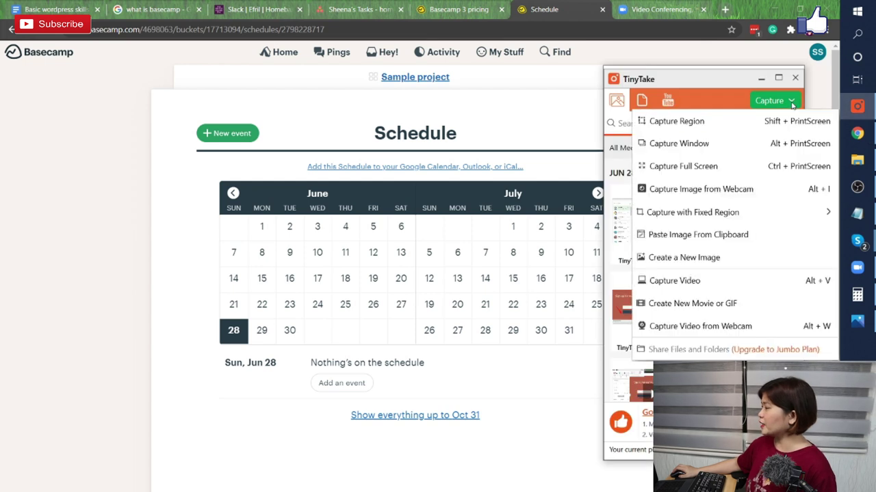
pyautogui.click(784, 124)
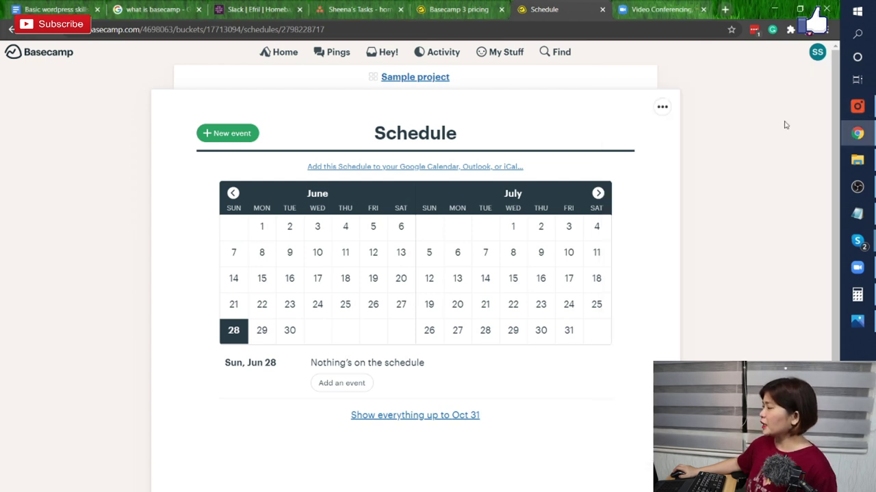
pyautogui.moveTo(11, 41); pyautogui.dragTo(654, 487)
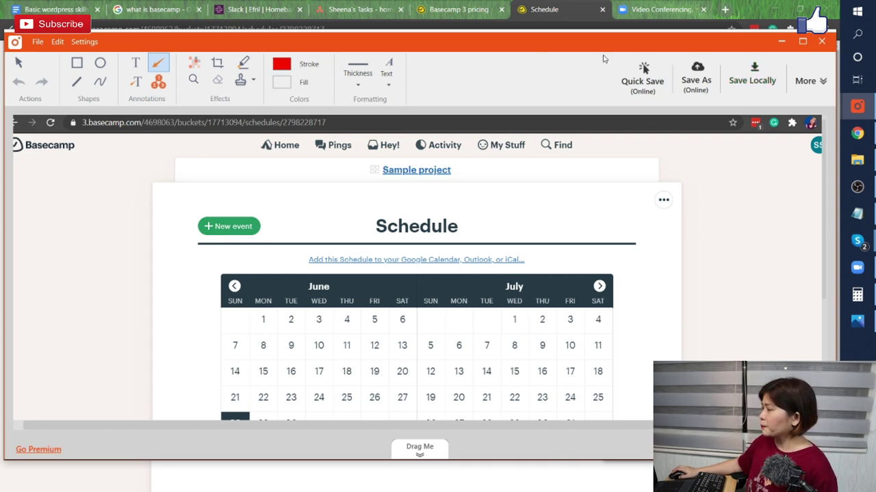
pyautogui.click(642, 92)
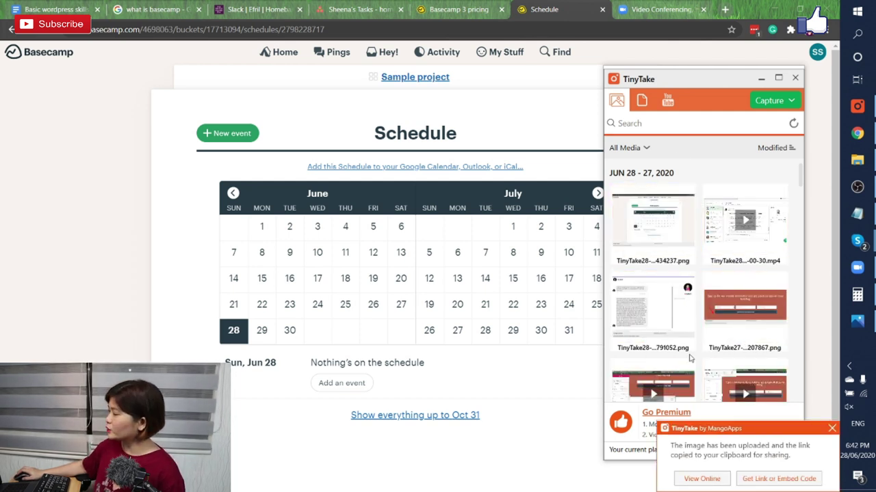
# - Filter the TinyTake captures by only images and by only videos, and return to showing all media
pyautogui.click(643, 150)
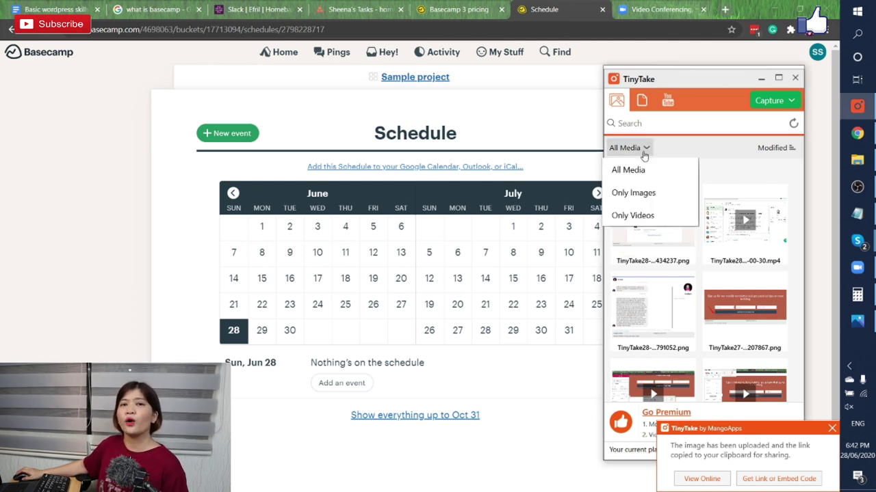
pyautogui.click(641, 193)
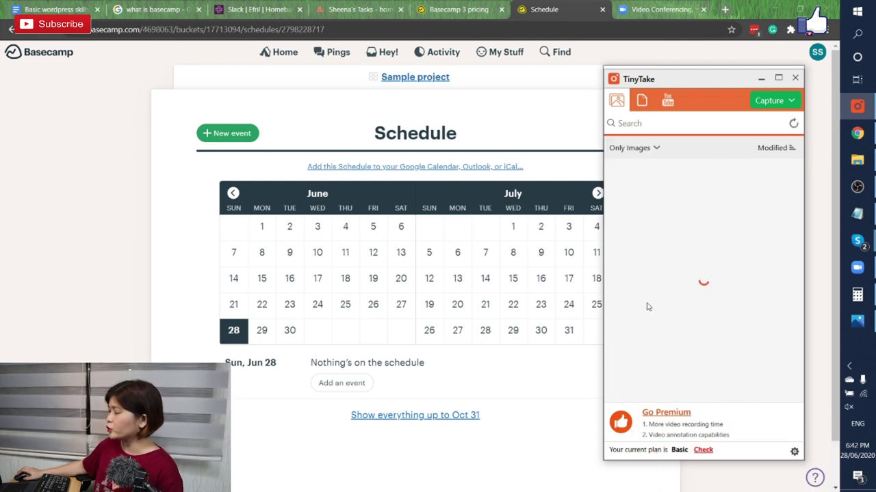
pyautogui.click(644, 149)
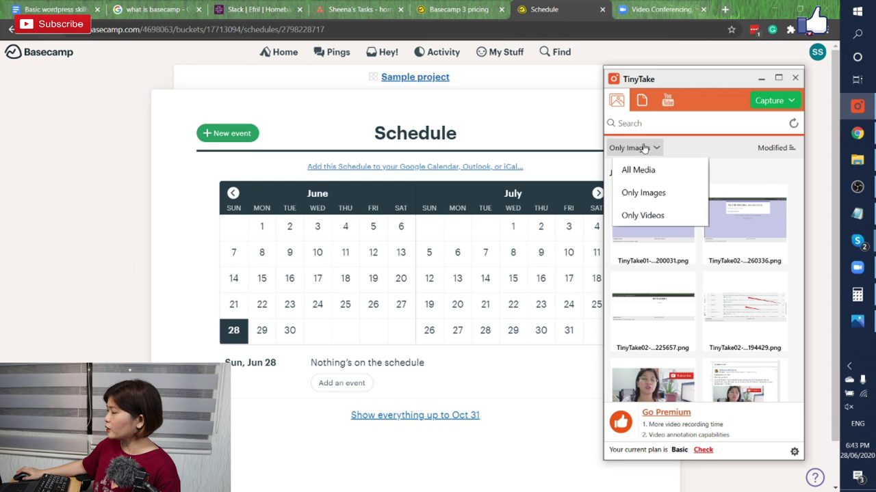
pyautogui.click(643, 215)
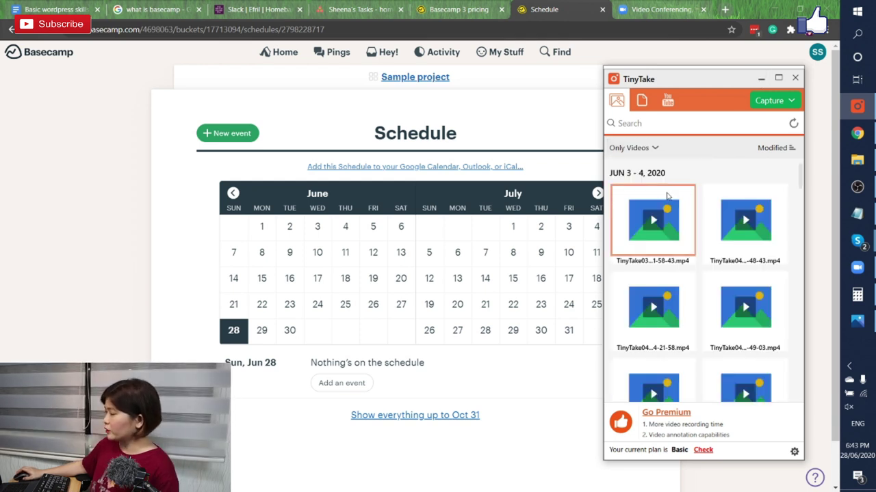
pyautogui.click(633, 148)
pyautogui.click(639, 194)
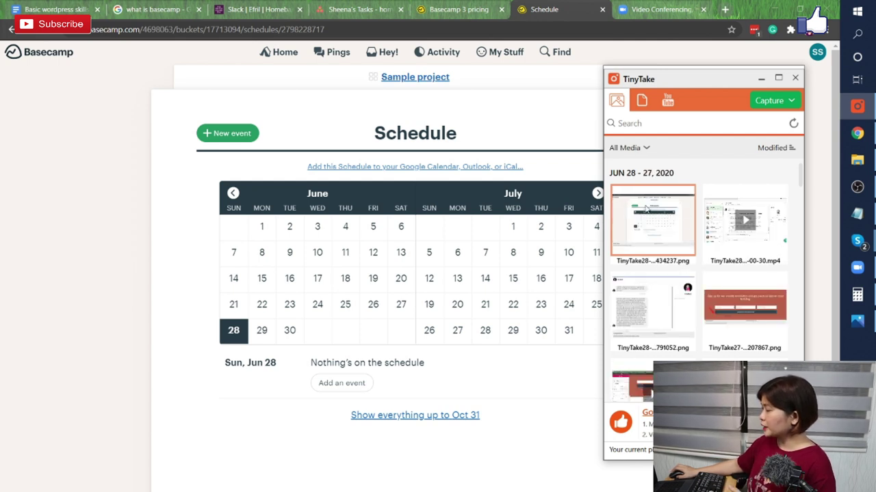
# - Copy the Schedule screenshot's sharing link in TinyTake and paste it into the teammate's direct message box in Slack
pyautogui.rightClick(646, 204)
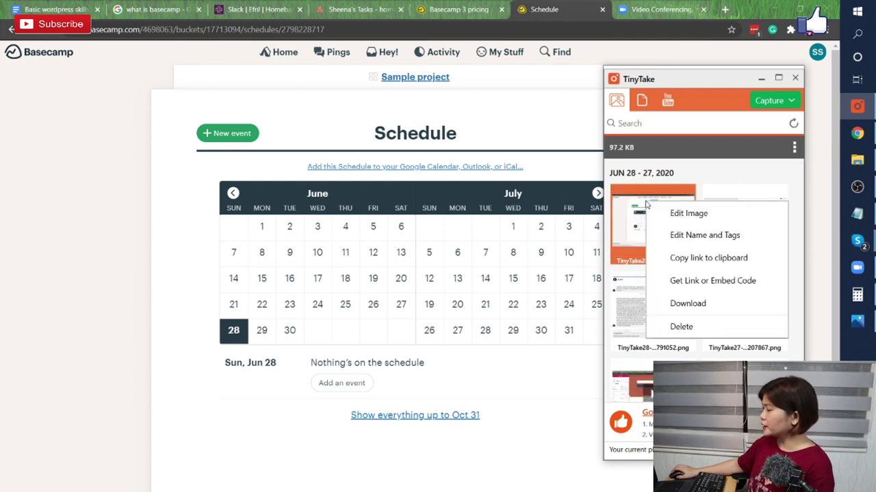
pyautogui.click(705, 263)
pyautogui.rightClick(671, 222)
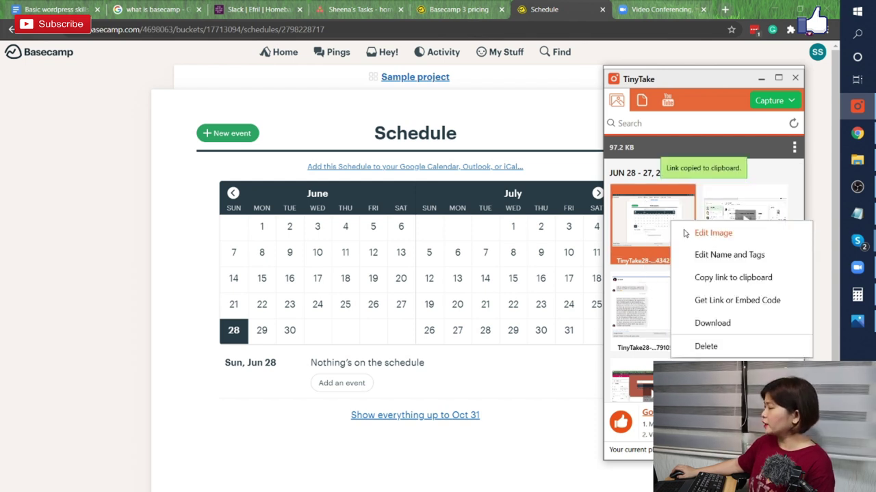
pyautogui.click(719, 277)
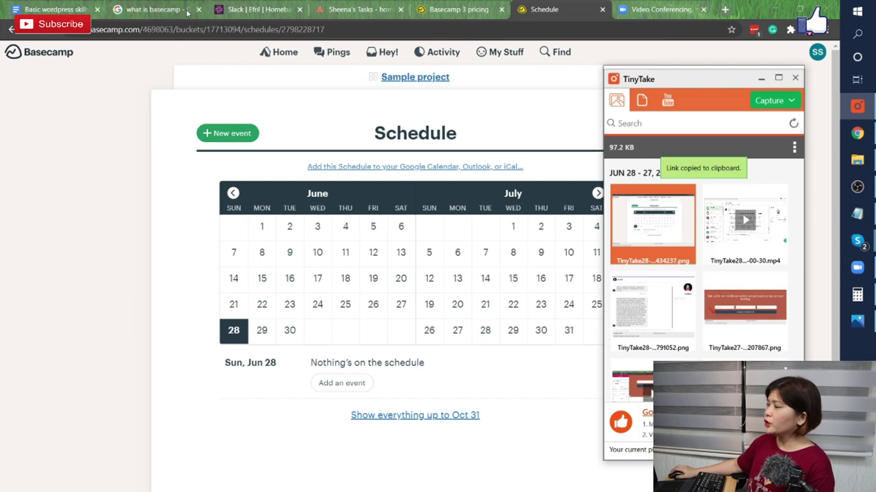
pyautogui.click(245, 9)
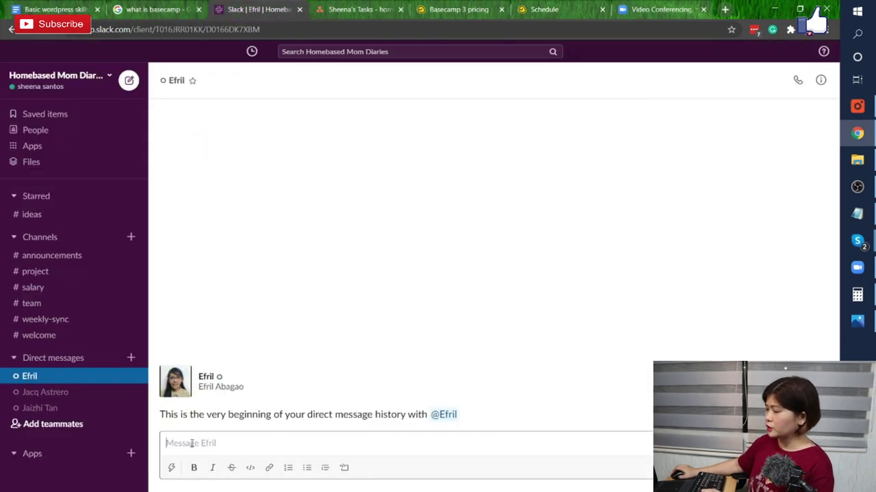
pyautogui.hotkey('ctrl', 'v')
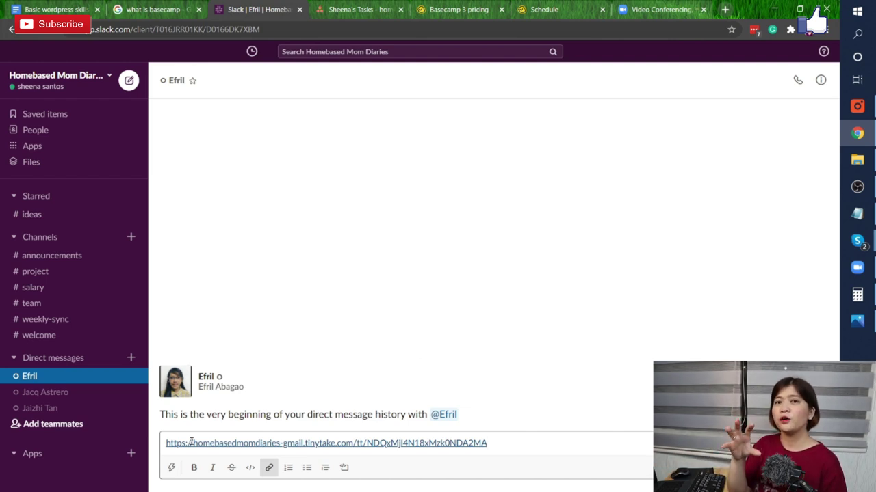
# - Undo the pasted link, view the Schedule screenshot's options in TinyTake, and return to the Slack message box
pyautogui.hotkey('ctrl', 'z')
pyautogui.click(857, 106)
pyautogui.rightClick(662, 235)
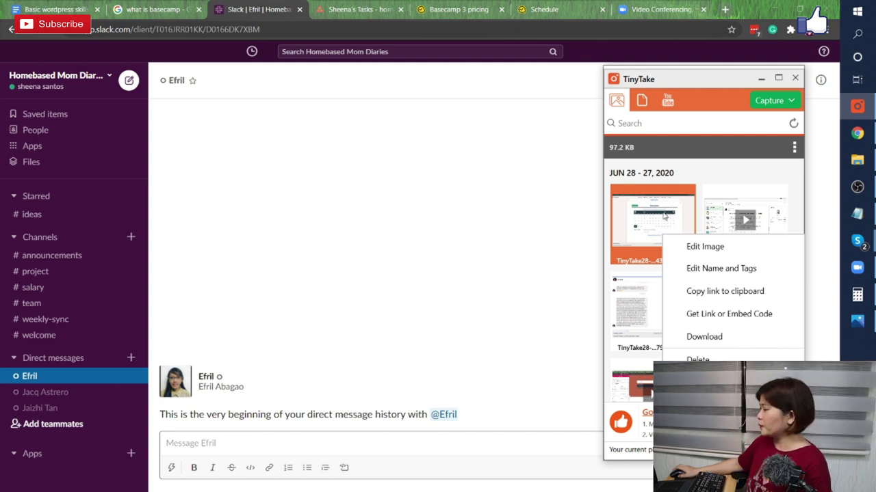
pyautogui.click(211, 443)
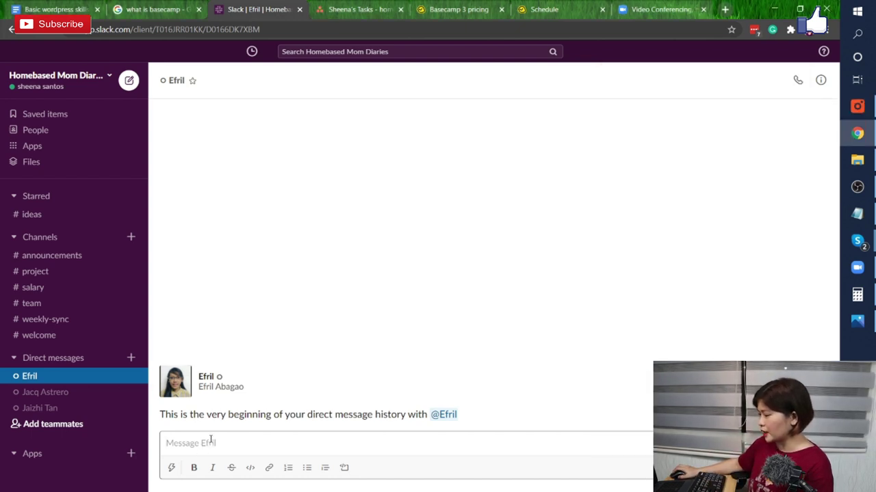
# - Attach the Schedule screenshot to the Slack direct message from the Images folder inside tinytakedownloads
pyautogui.rightClick(334, 441)
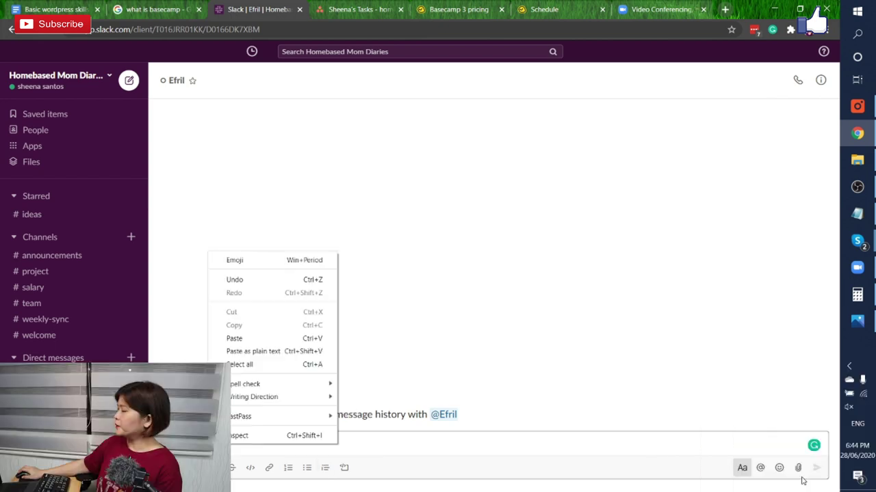
pyautogui.click(797, 470)
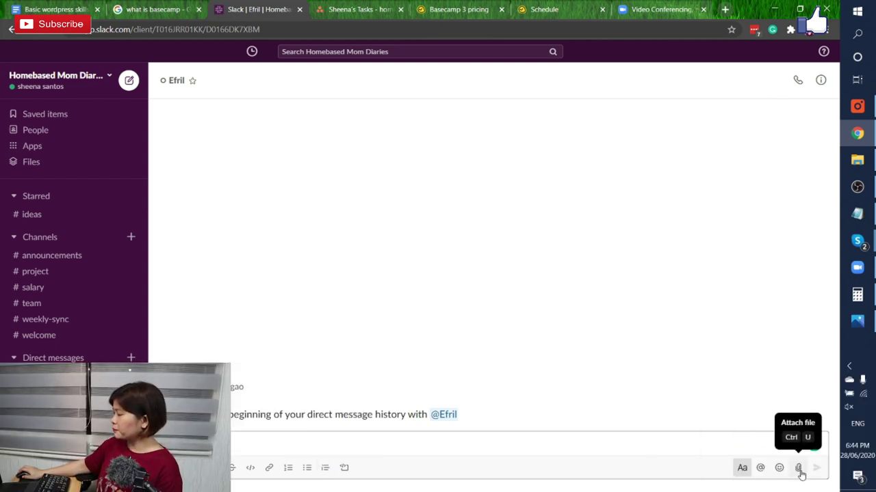
pyautogui.click(799, 468)
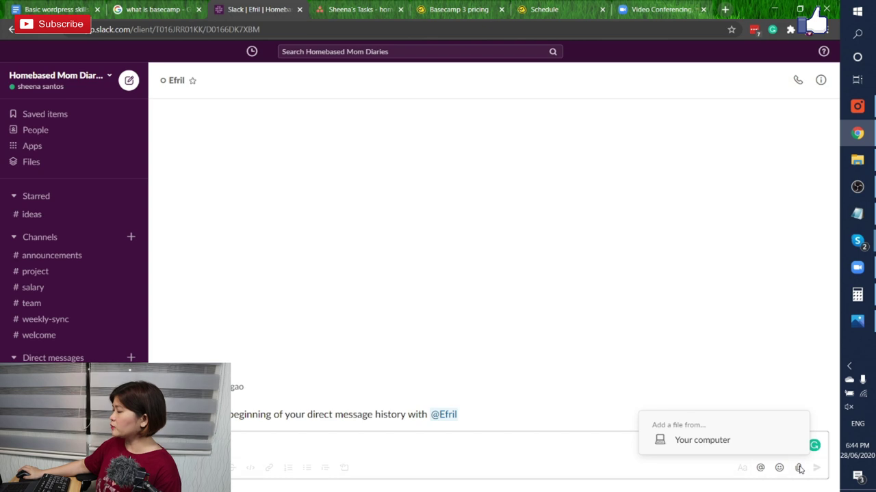
pyautogui.click(705, 440)
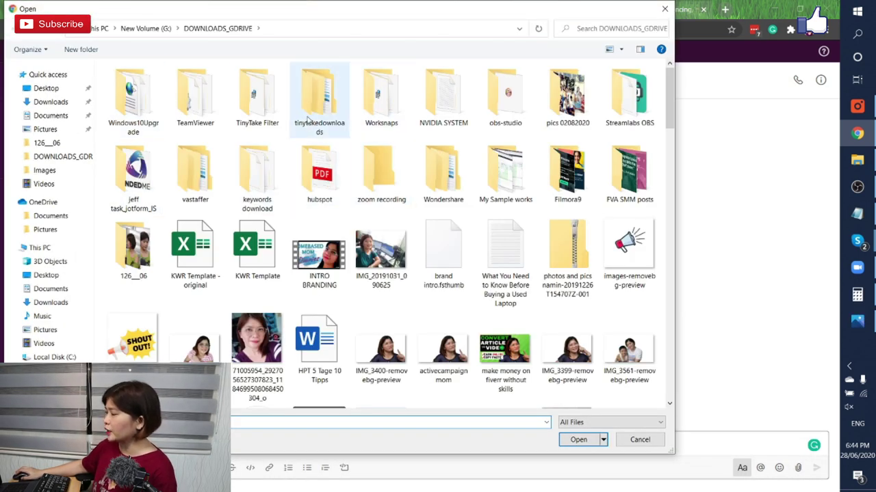
pyautogui.doubleClick(317, 113)
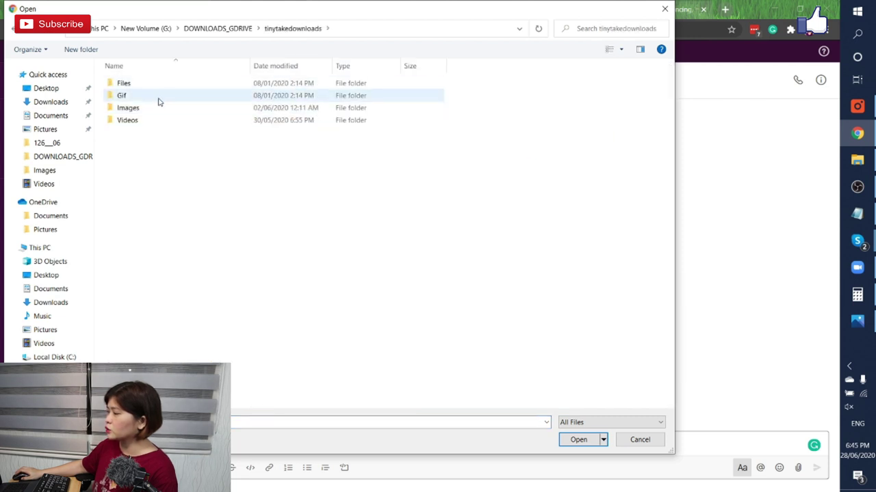
pyautogui.doubleClick(158, 107)
pyautogui.click(294, 145)
pyautogui.click(578, 440)
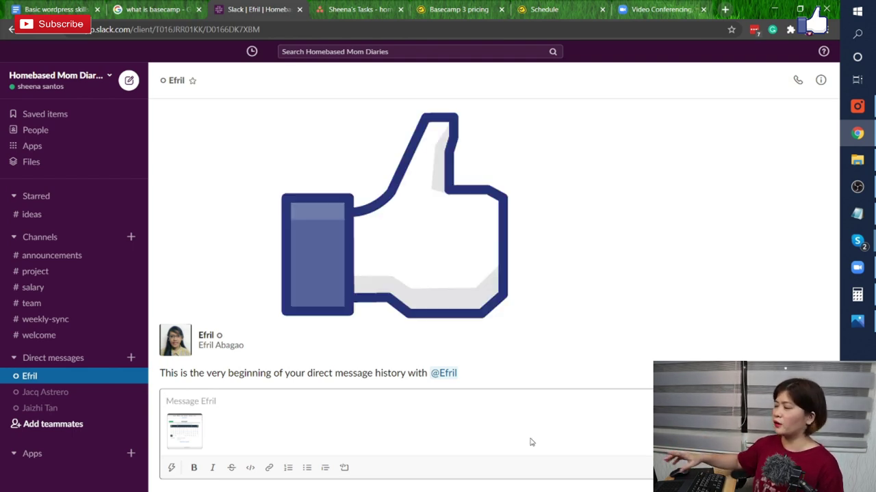
# - Switch to TinyTake and set up a video capture of a region covering nearly the whole Slack window
pyautogui.hotkey('ctrl', 'alt', 'o')
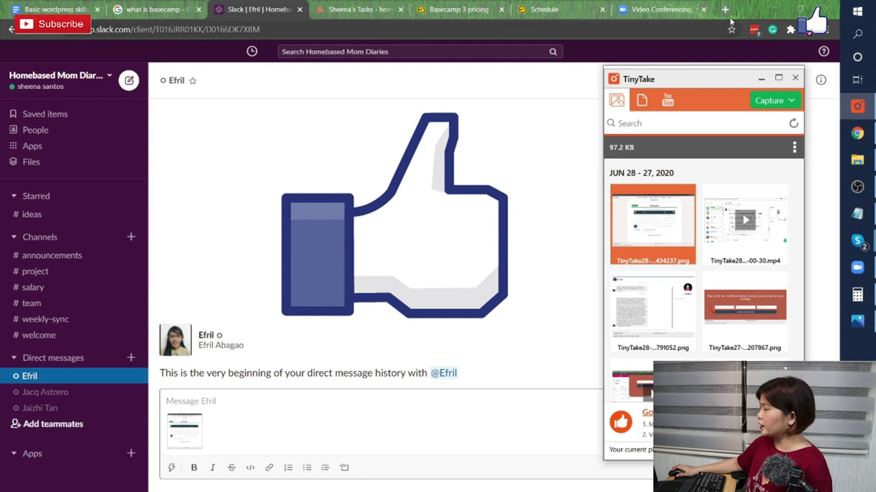
pyautogui.click(763, 104)
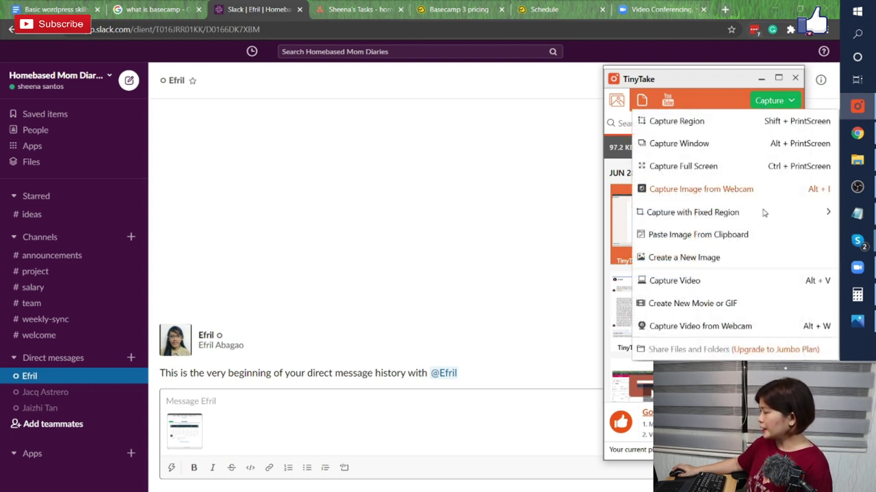
pyautogui.click(690, 284)
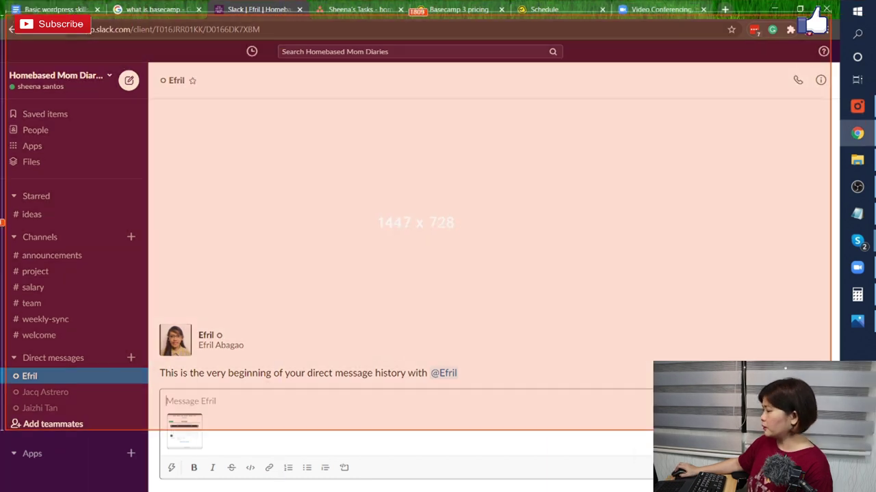
pyautogui.click(690, 286)
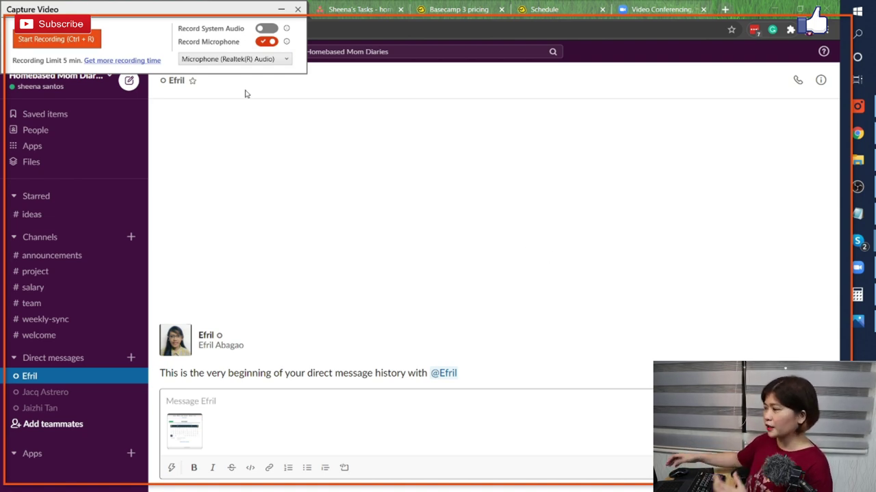
# - Toggle microphone recording off and back on, and record and finish a short video of the Slack screen
pyautogui.click(269, 42)
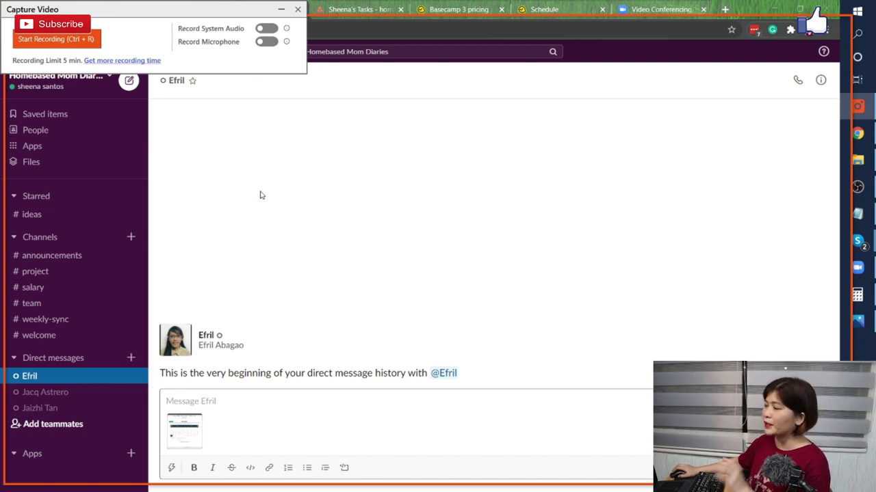
pyautogui.click(271, 43)
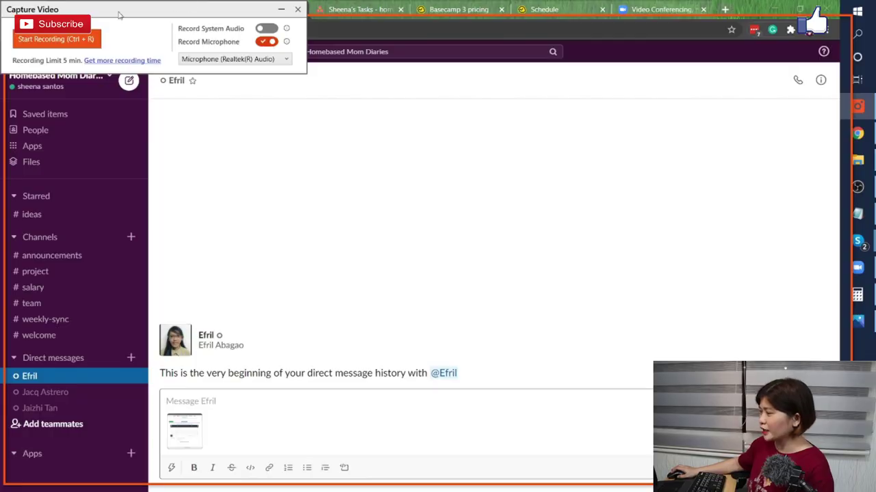
pyautogui.click(86, 40)
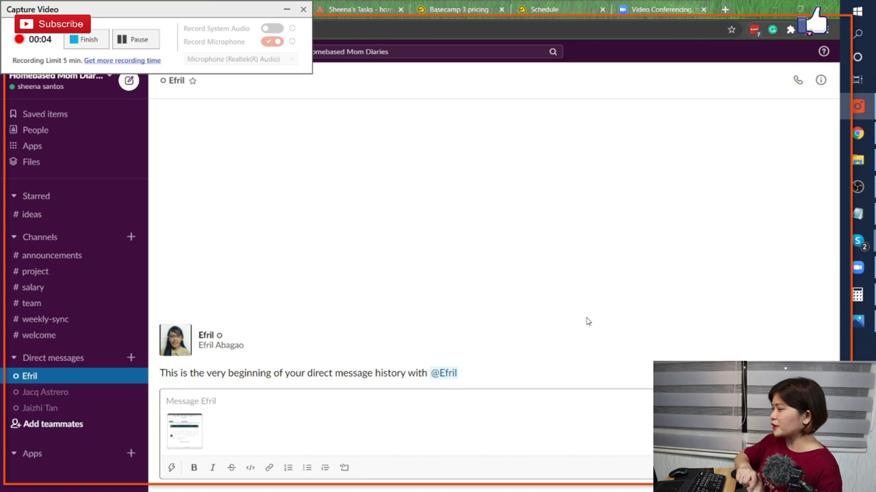
pyautogui.click(90, 38)
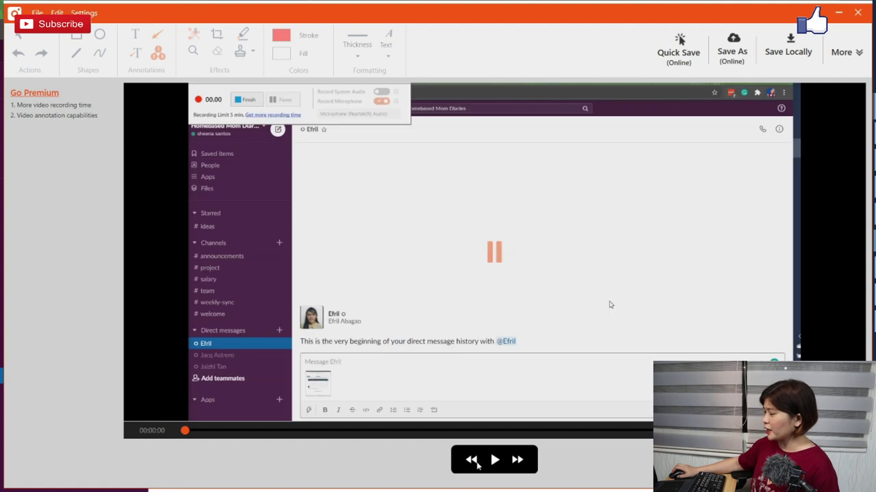
# - Play back the recorded Slack video in TinyTake and close the editor without saving the capture
pyautogui.click(494, 461)
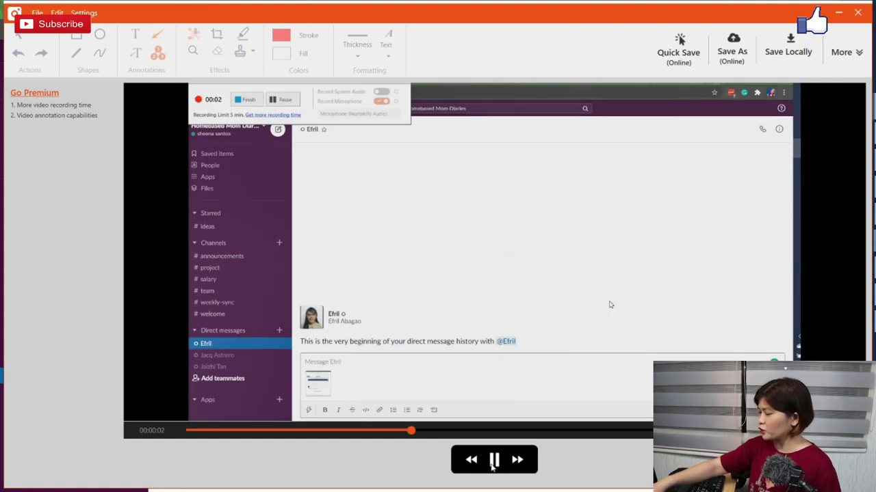
pyautogui.press('XF86AudioRaiseVolume')
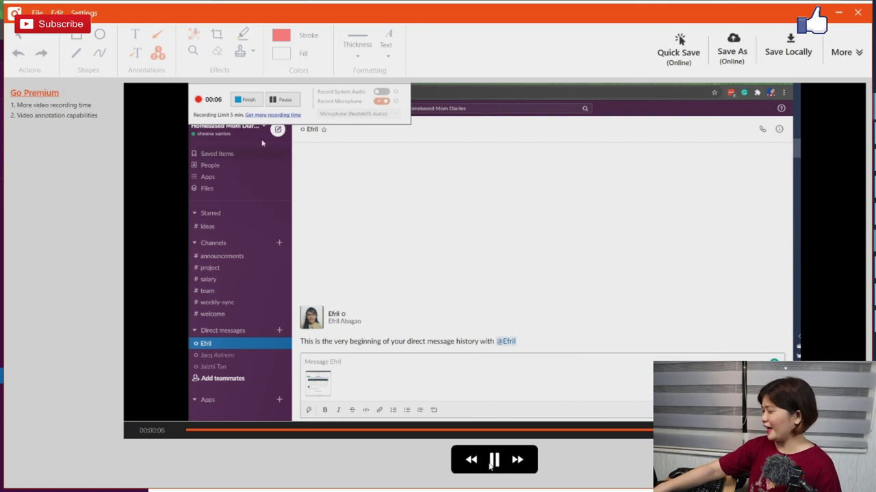
pyautogui.press('XF86AudioMute')
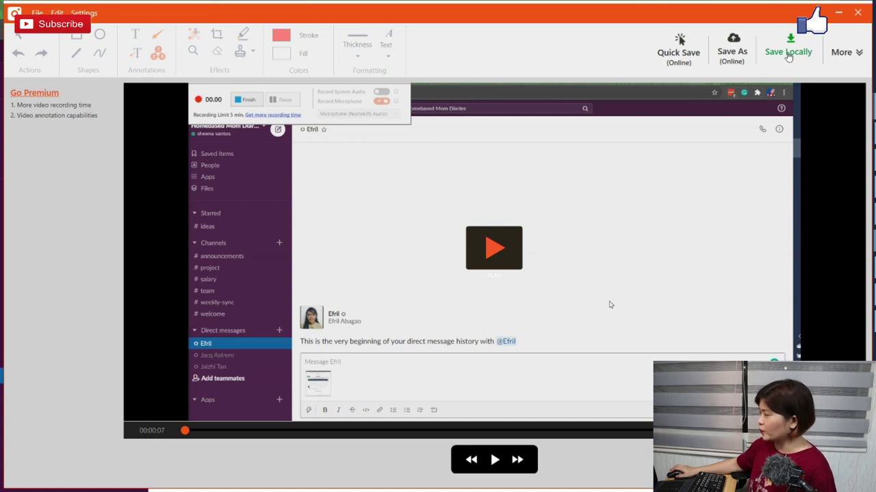
pyautogui.click(855, 15)
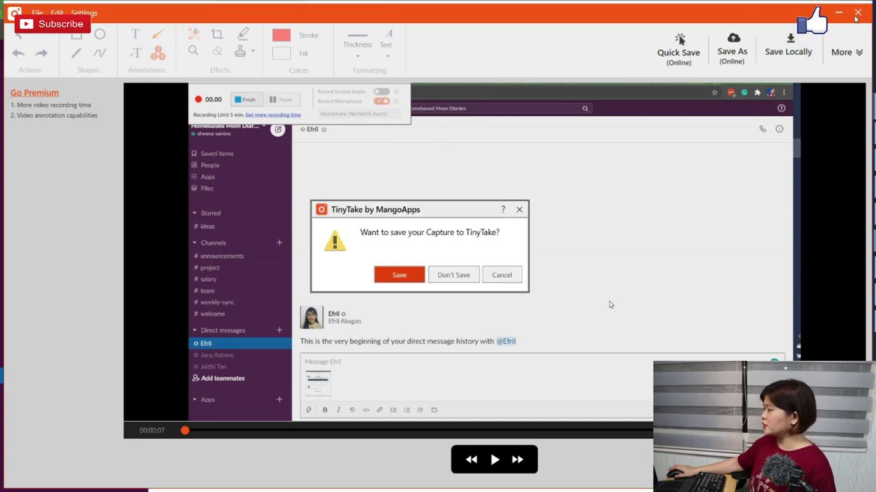
pyautogui.click(457, 274)
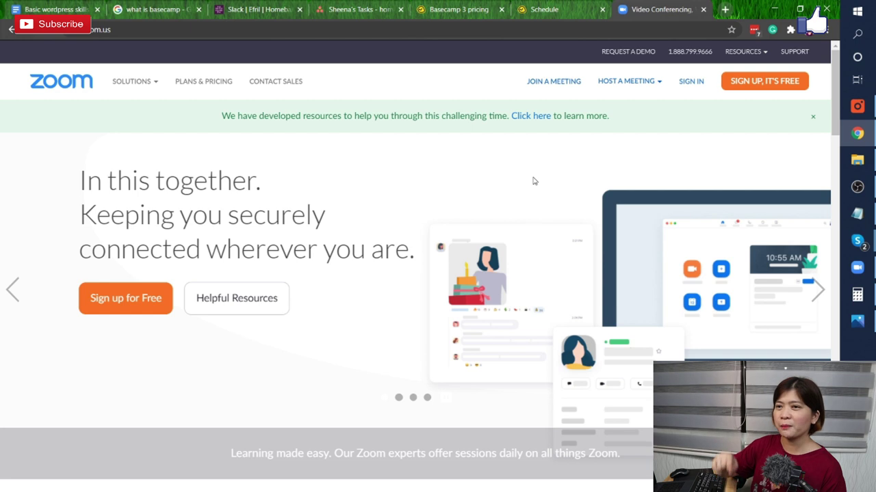
# - Sign up for a free Zoom account by confirming the date of birth and creating the account with the Google account
pyautogui.click(772, 90)
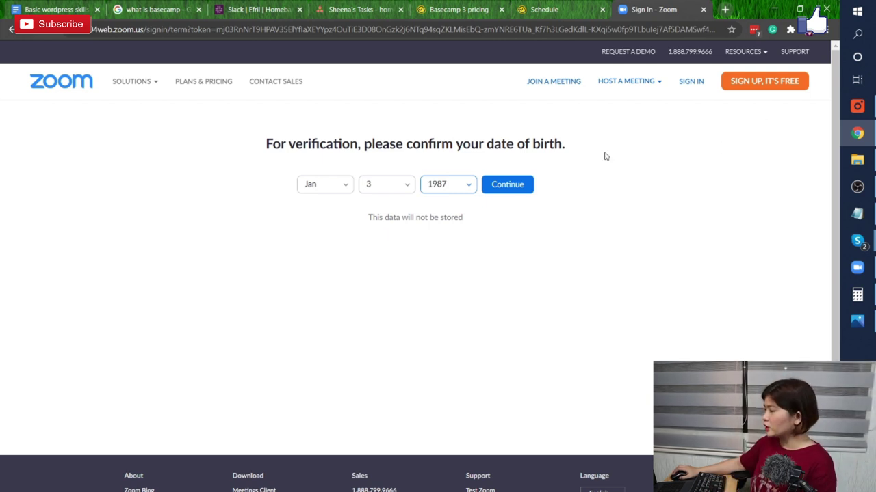
pyautogui.click(524, 190)
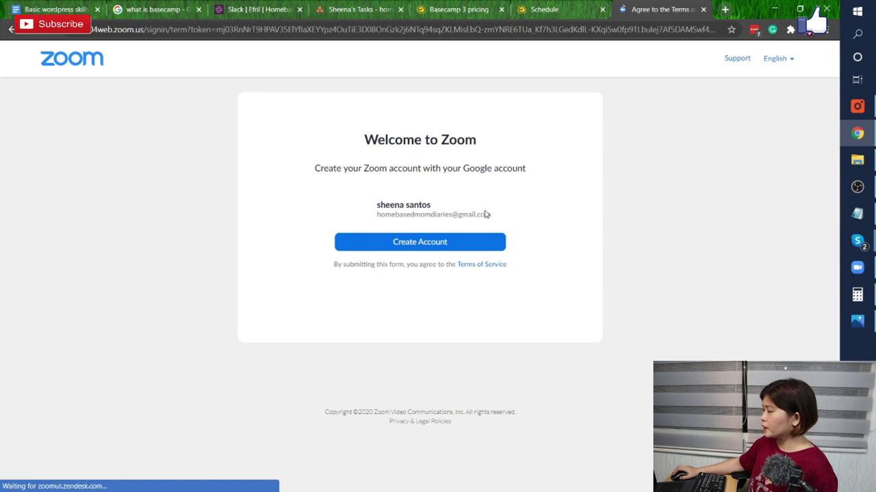
pyautogui.click(441, 245)
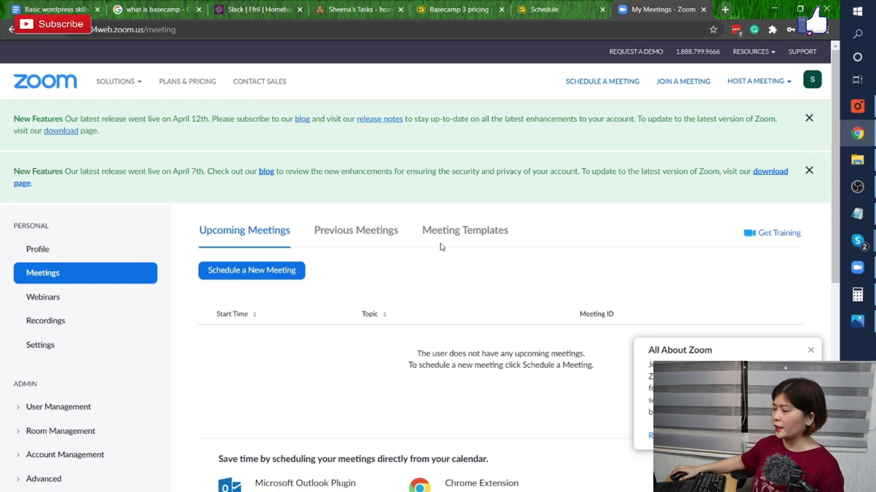
# - Look over the upcoming meetings page and the cloud recordings information in the Zoom web account
pyautogui.scroll(-1, 437, 241)
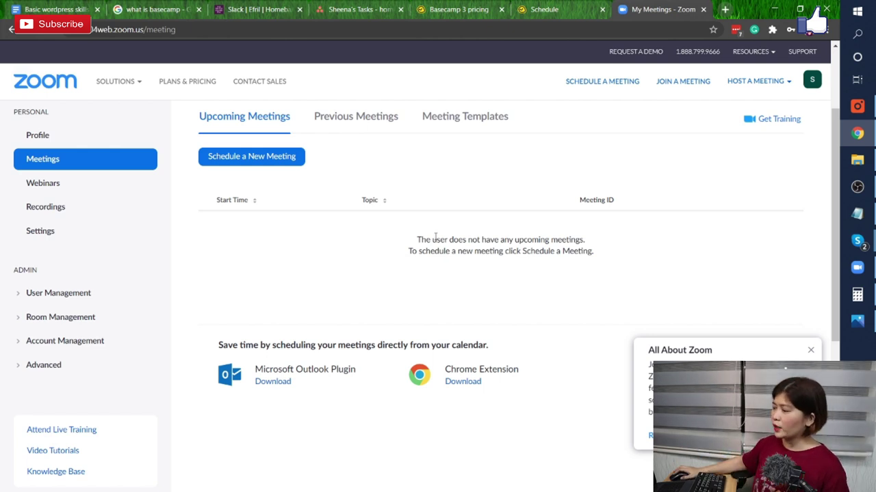
pyautogui.click(63, 211)
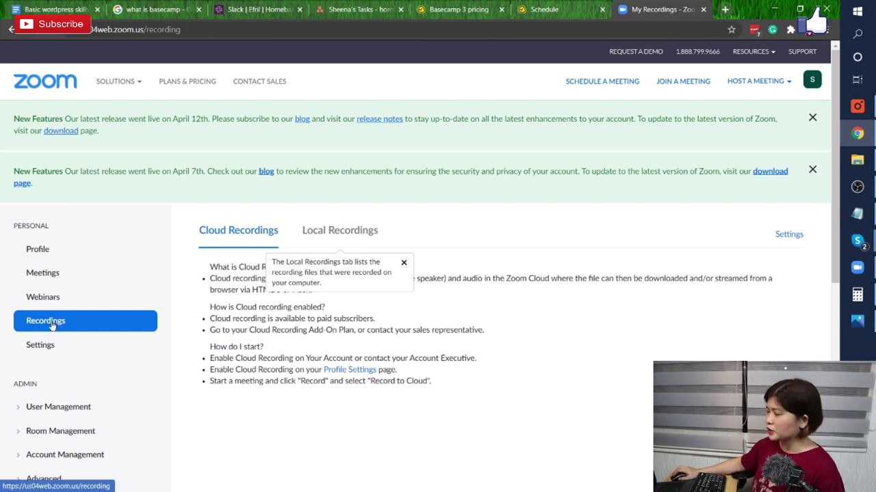
pyautogui.scroll(-3, 66, 312)
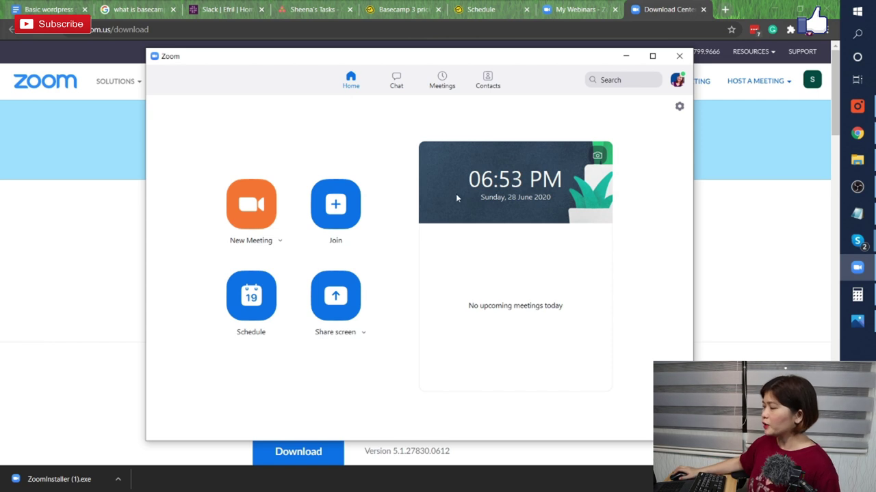
# - Start a new meeting in the Zoom desktop app, enlarge it to full screen, and join with computer audio
pyautogui.click(259, 211)
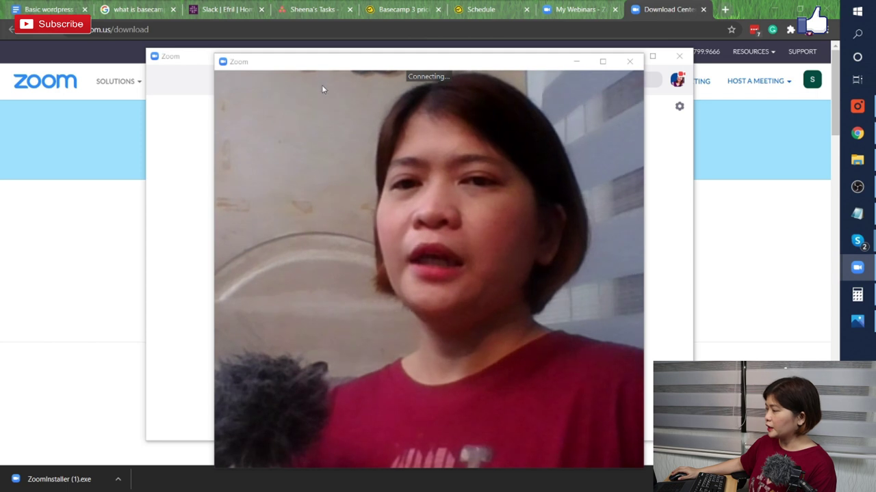
pyautogui.moveTo(320, 66); pyautogui.dragTo(303, 34)
pyautogui.doubleClick(303, 33)
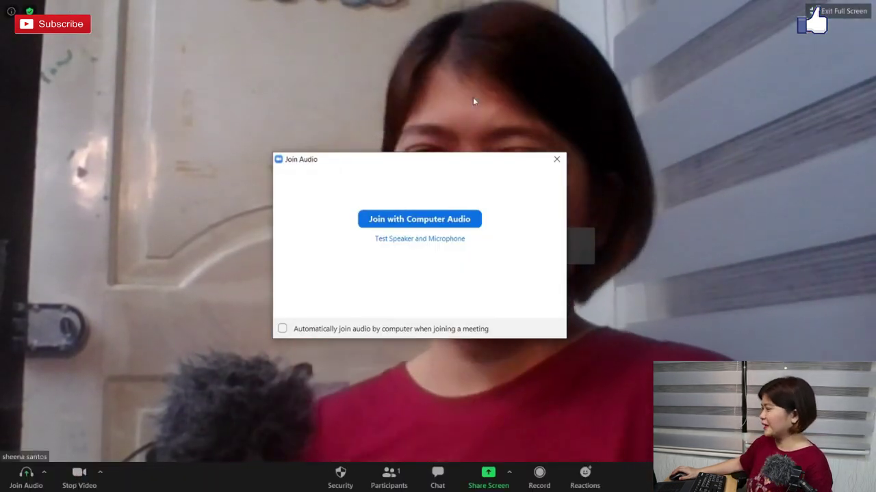
pyautogui.moveTo(464, 156); pyautogui.dragTo(245, 34)
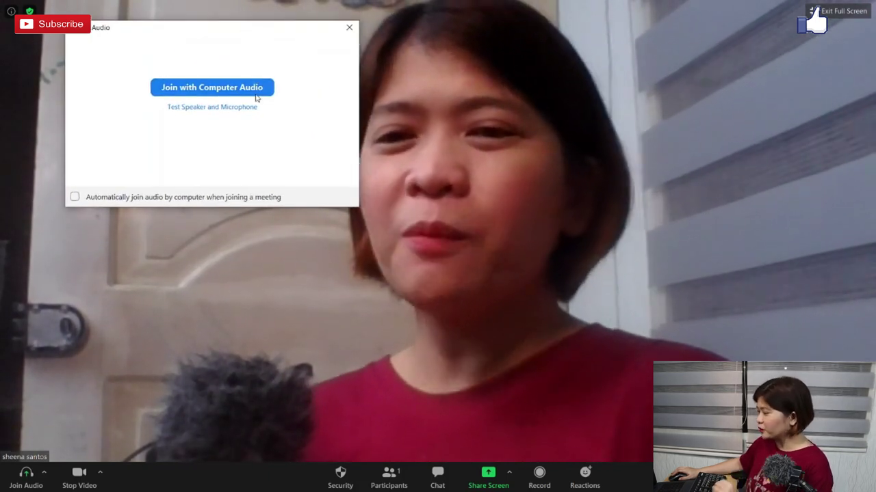
pyautogui.click(256, 93)
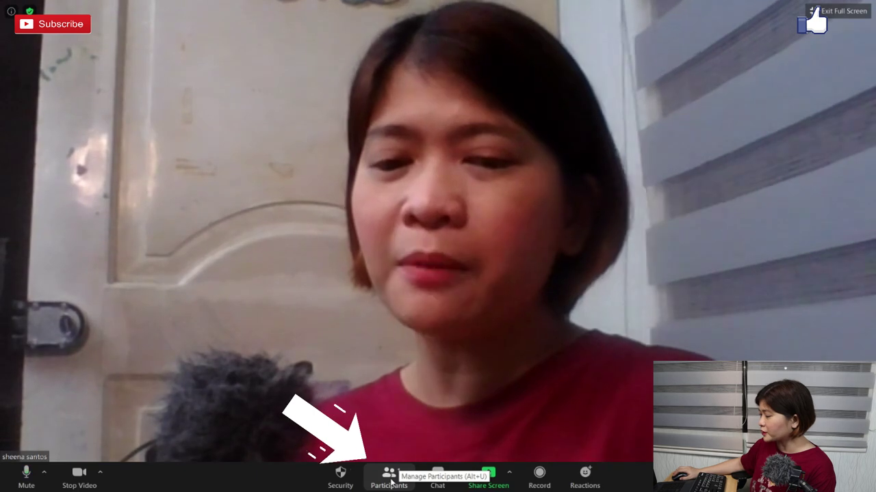
# - Copy the meeting's invite link with its embedded password from the participant invitation and paste it into an untitled Notepad document
pyautogui.click(393, 483)
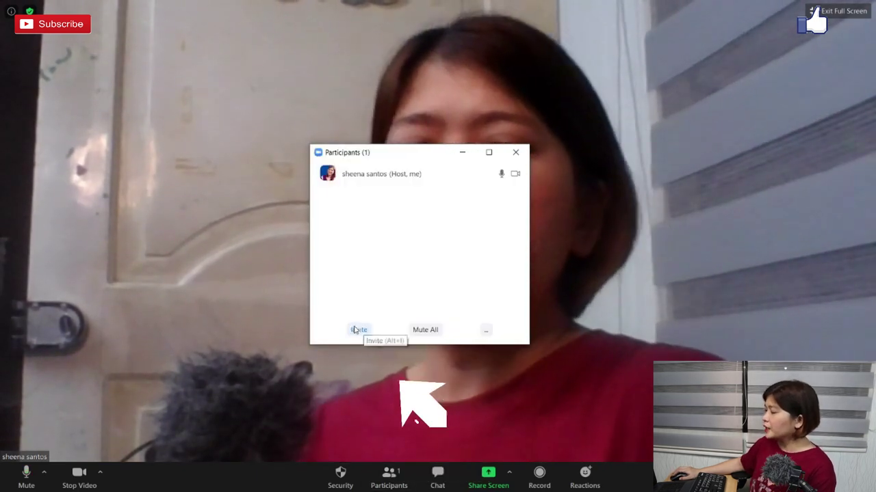
pyautogui.click(353, 333)
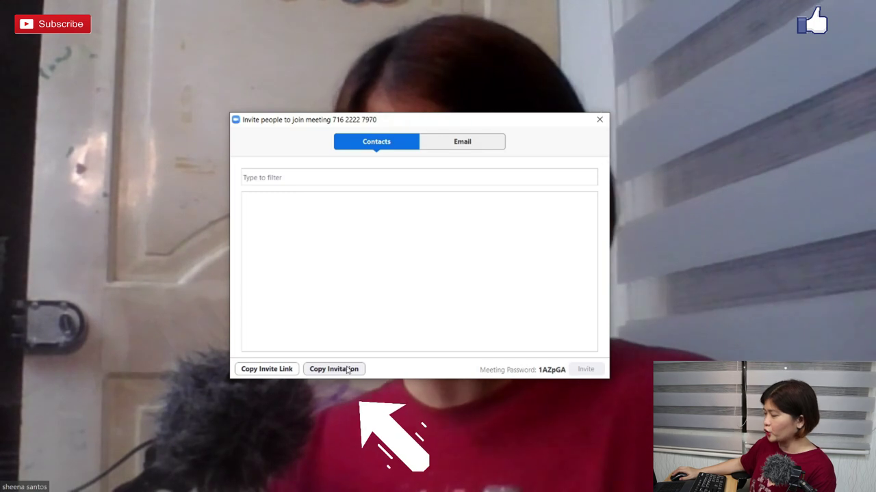
pyautogui.click(259, 370)
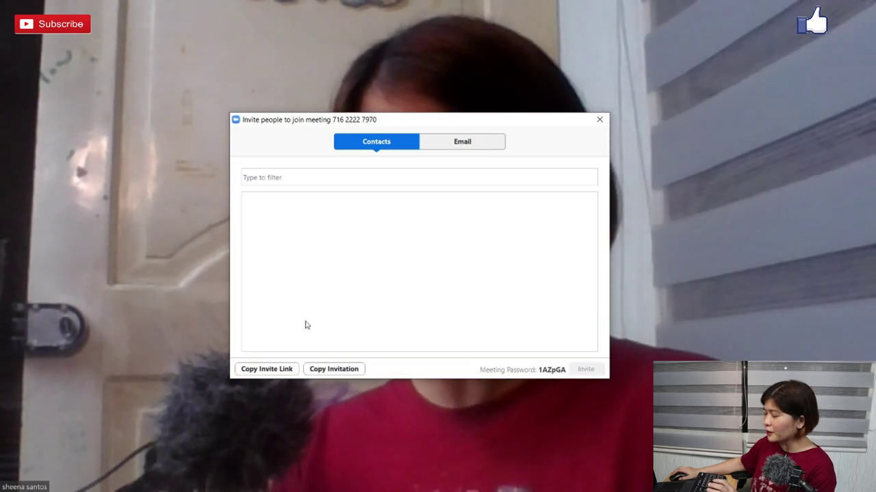
pyautogui.hotkey('alt', 'Tab')
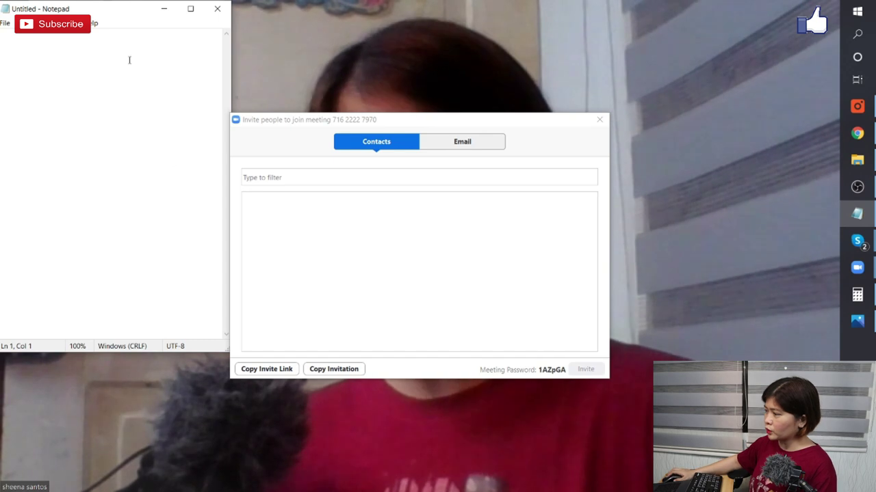
pyautogui.moveTo(109, 15); pyautogui.dragTo(159, 22)
pyautogui.hotkey('ctrl', 'v')
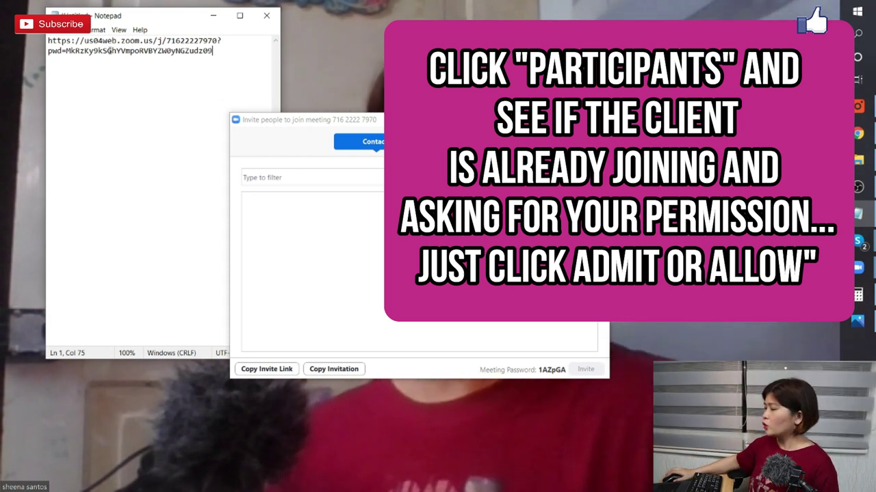
# - Copy the full meeting invitation, including the meeting password, and paste it a few lines below the link in Notepad
pyautogui.moveTo(22, 212)
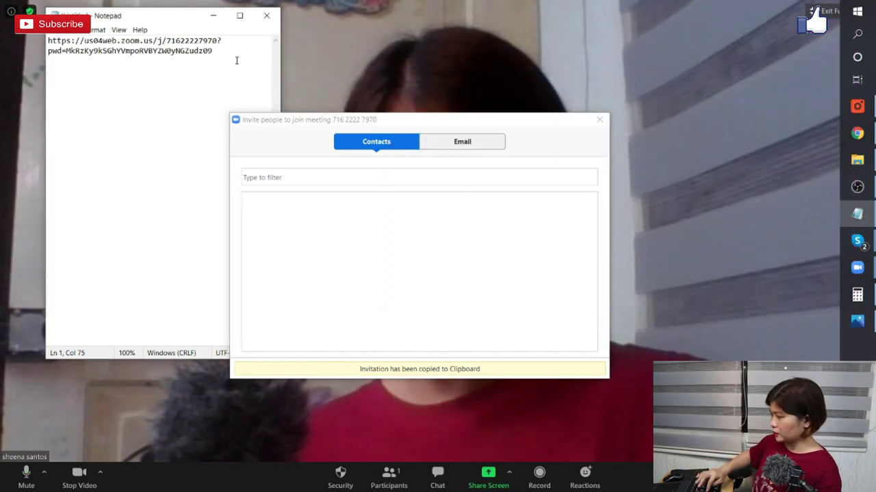
pyautogui.press('Return')
pyautogui.press('Return')
pyautogui.press('Return')
pyautogui.hotkey('ctrl', 'v')
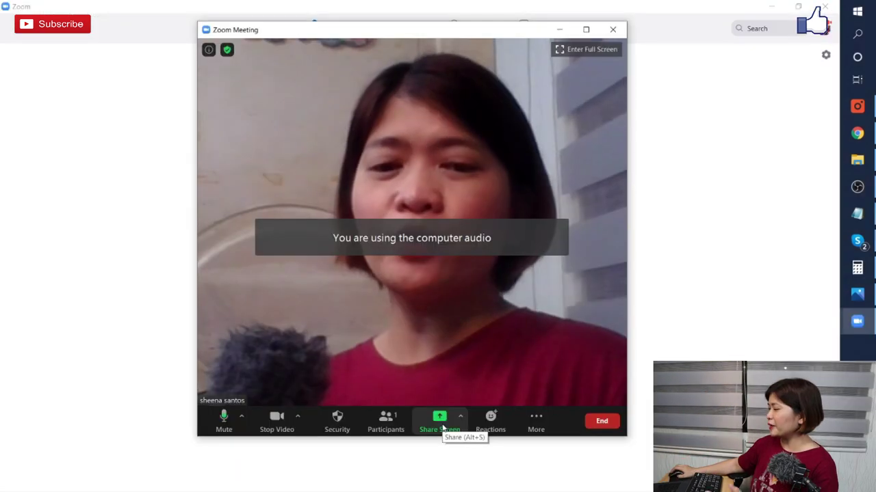
# - Open the screen-sharing choices in the Zoom meeting
pyautogui.click(439, 420)
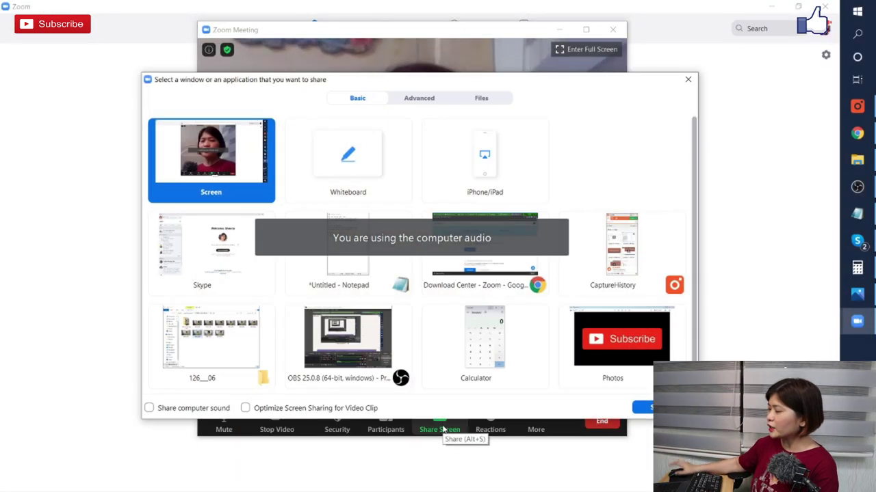